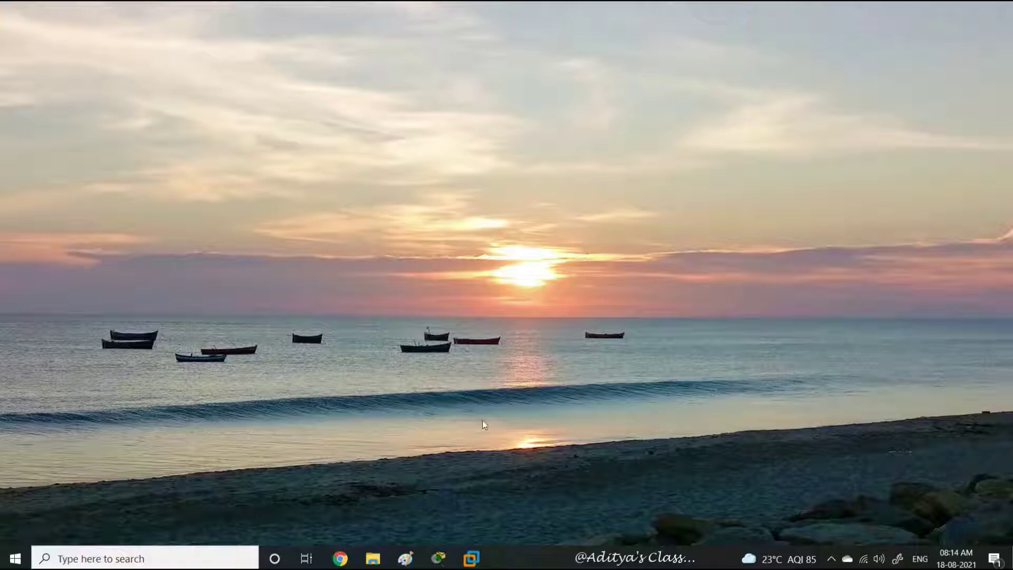
Power on Server01 in VMware Workstation, dismiss the printing warning, and run it full screen
click(433, 475)
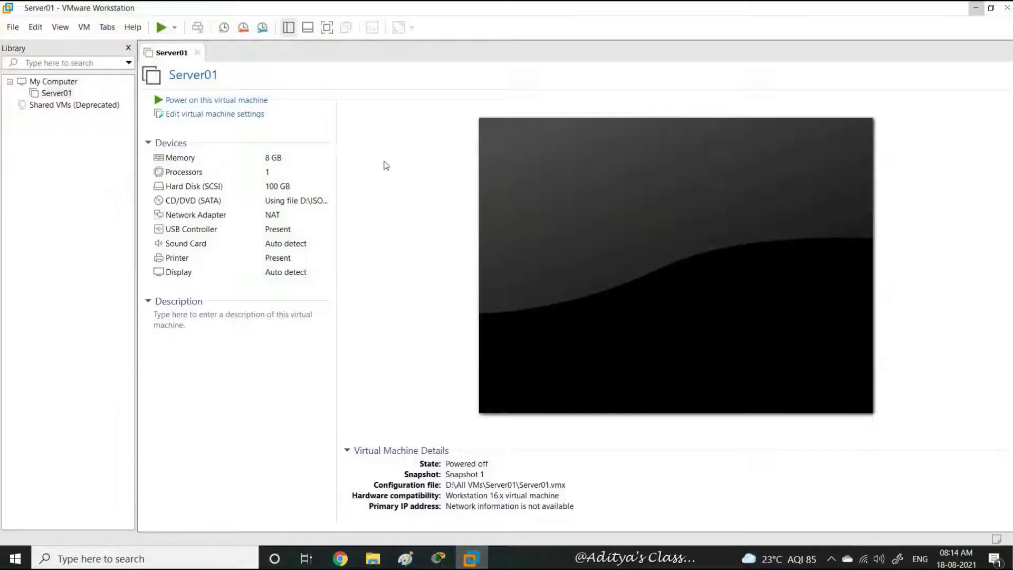
click(221, 101)
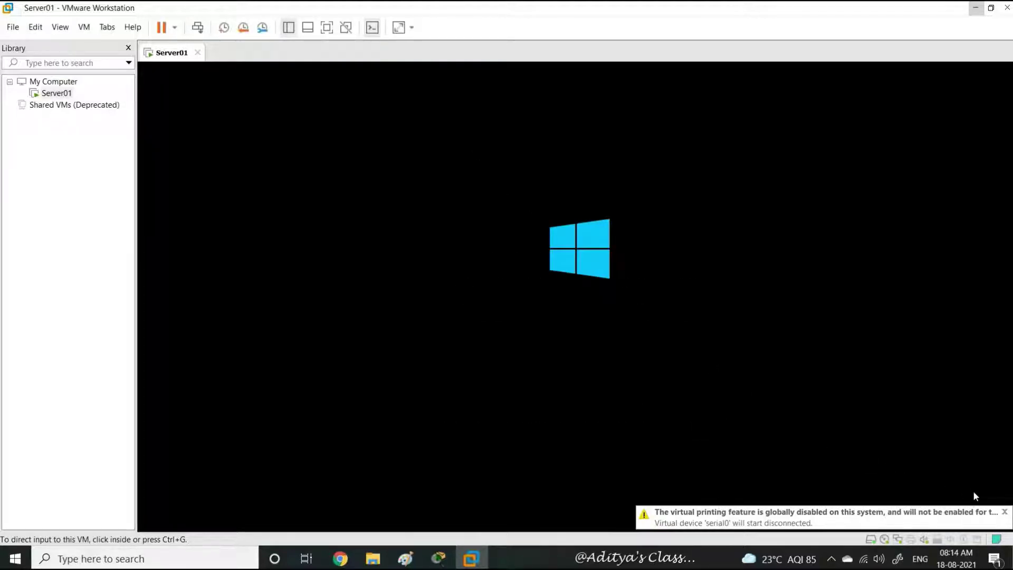
click(1004, 511)
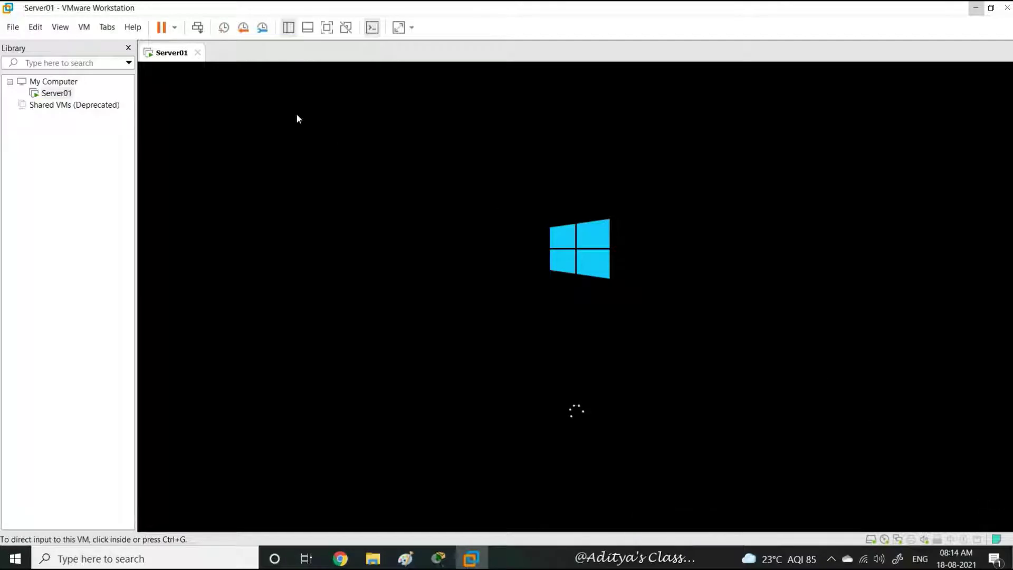
click(327, 28)
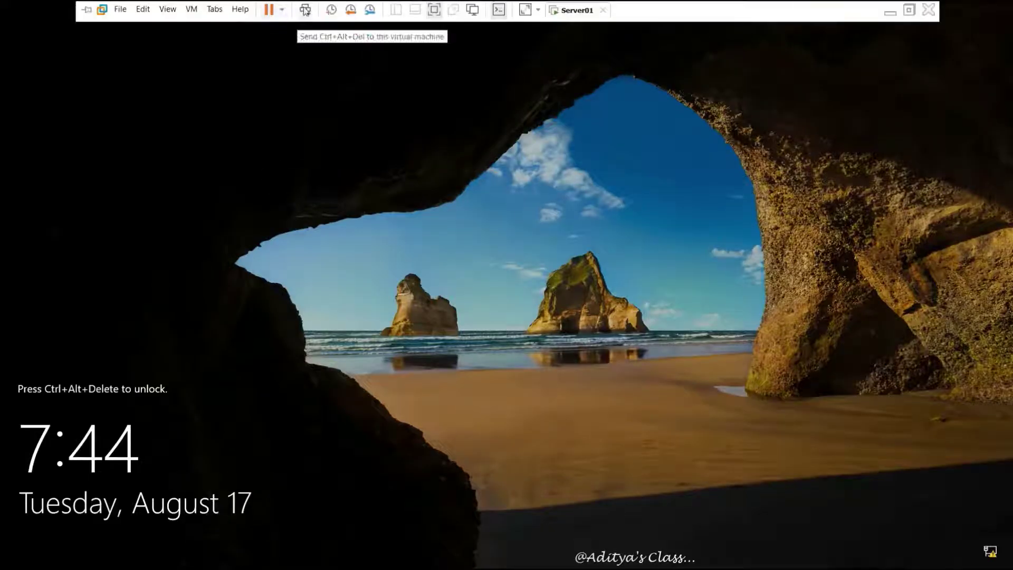
Send Ctrl+Alt+Del and enter the Administrator password to sign in
click(305, 10)
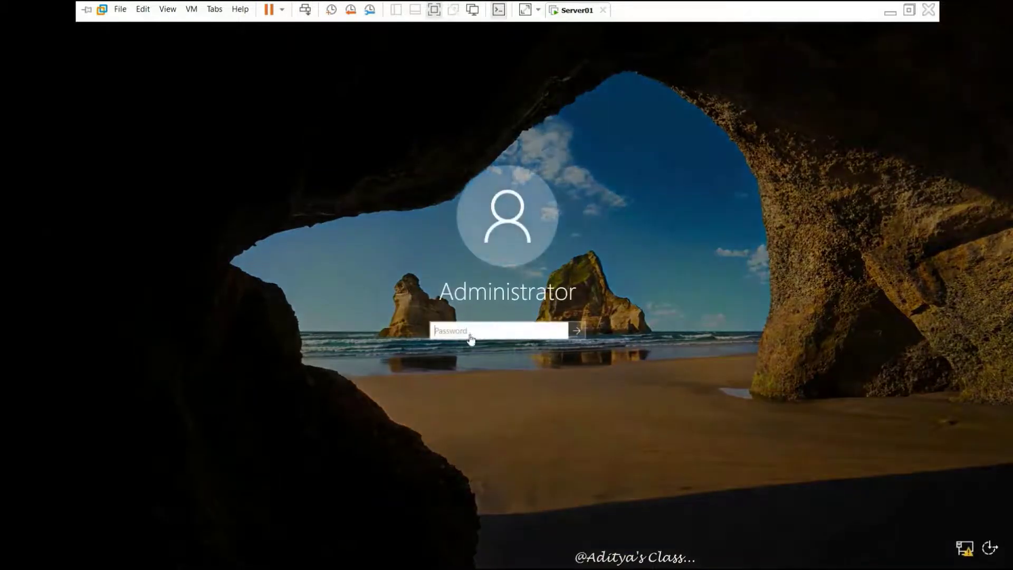
text(P)
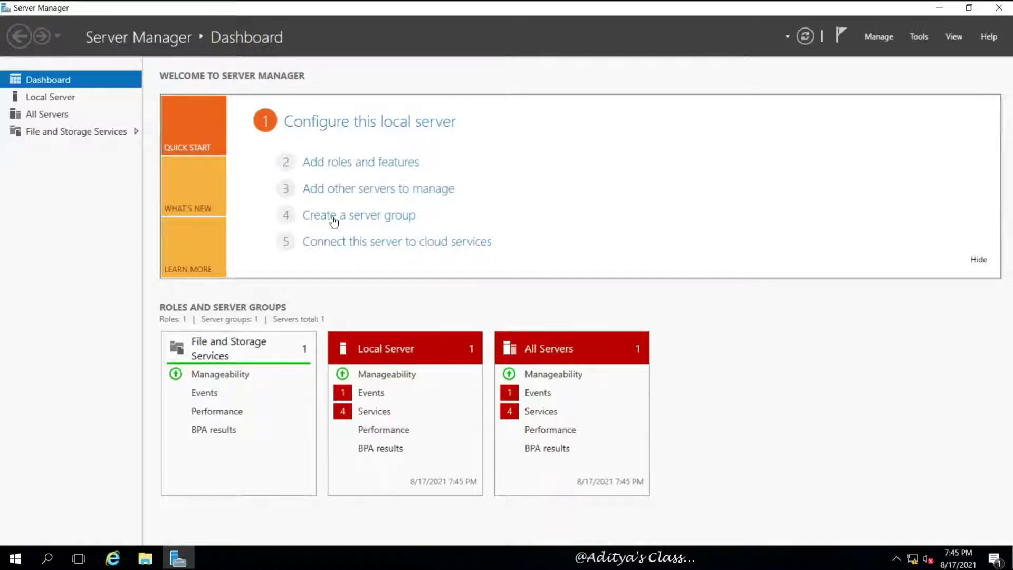
Open the Local Server page to check Server01, WORKGROUP and the 192.168.10.1 address
click(54, 99)
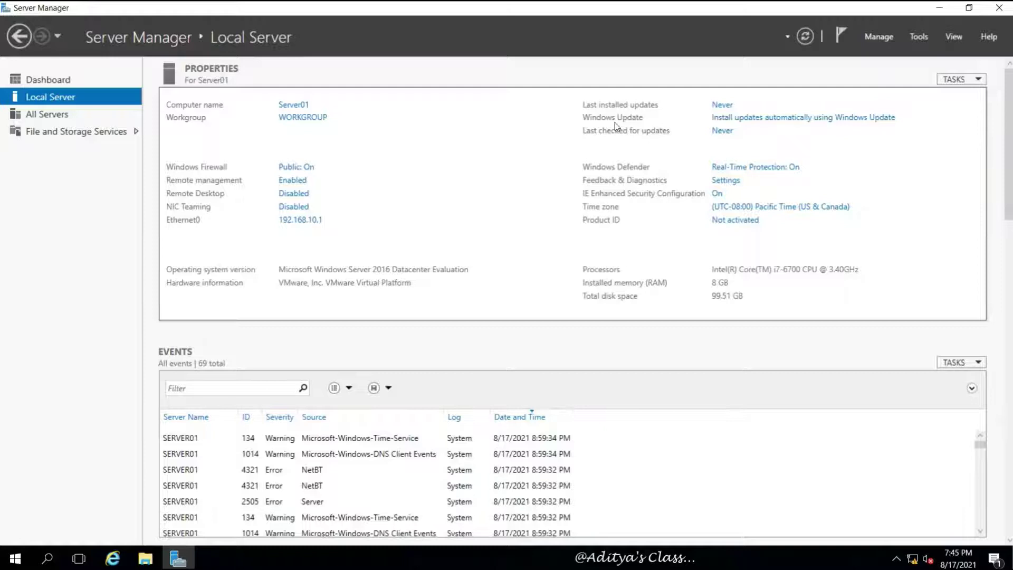
click(52, 82)
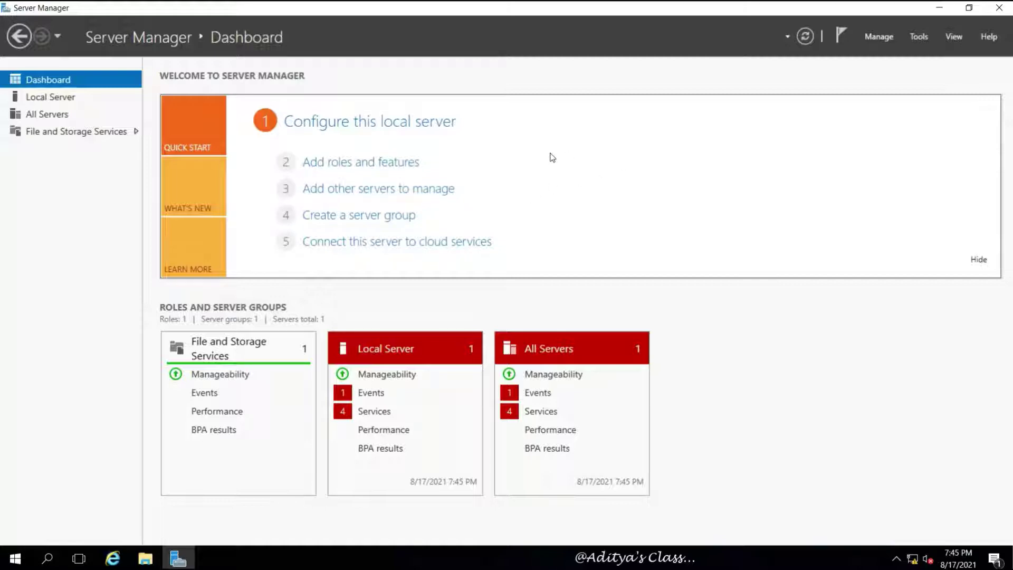
click(45, 101)
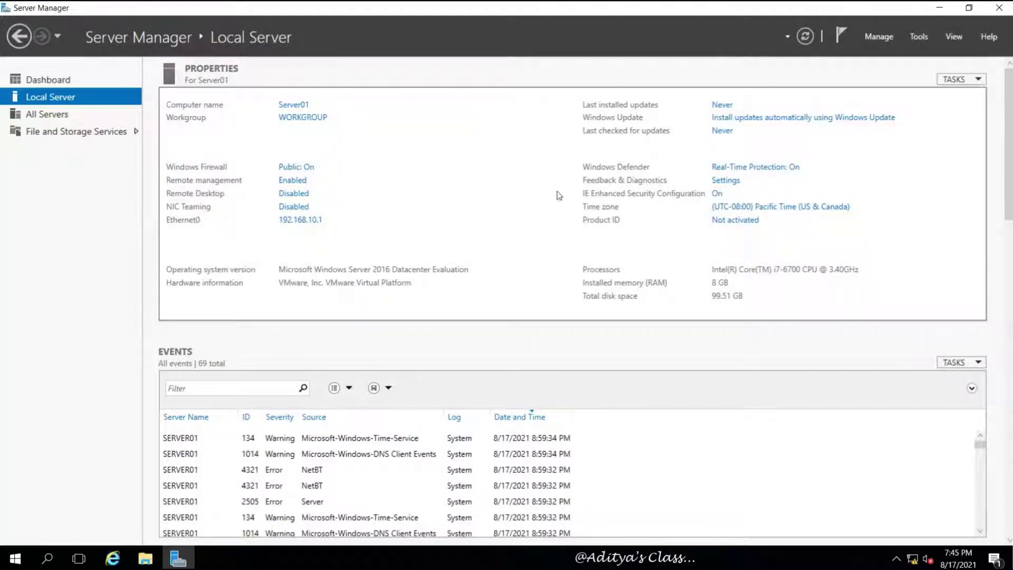
Check Local Disk (C:) properties in This PC: NTFS, 88.2 GB free of 99.5 GB
click(939, 9)
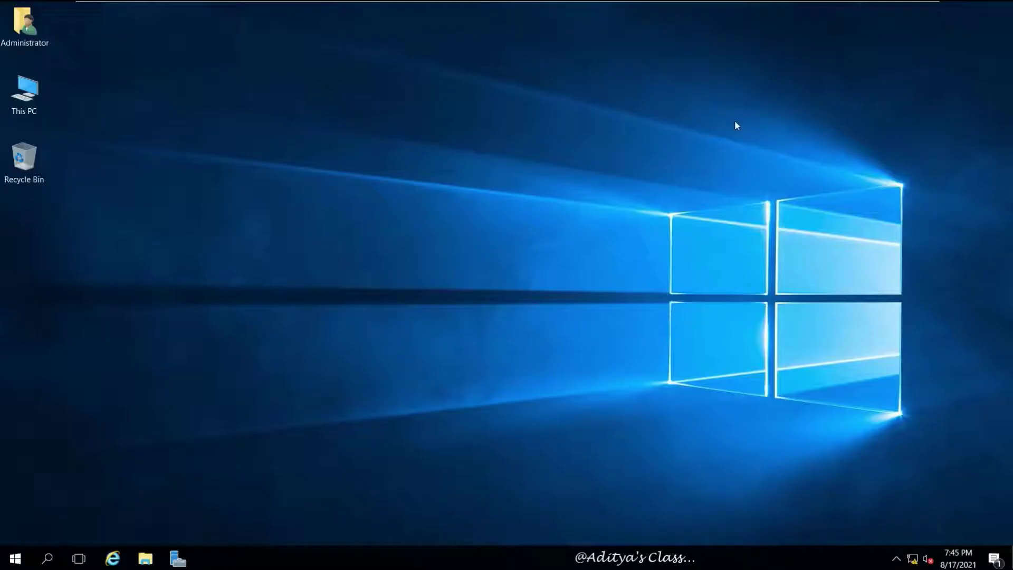
double_click(24, 91)
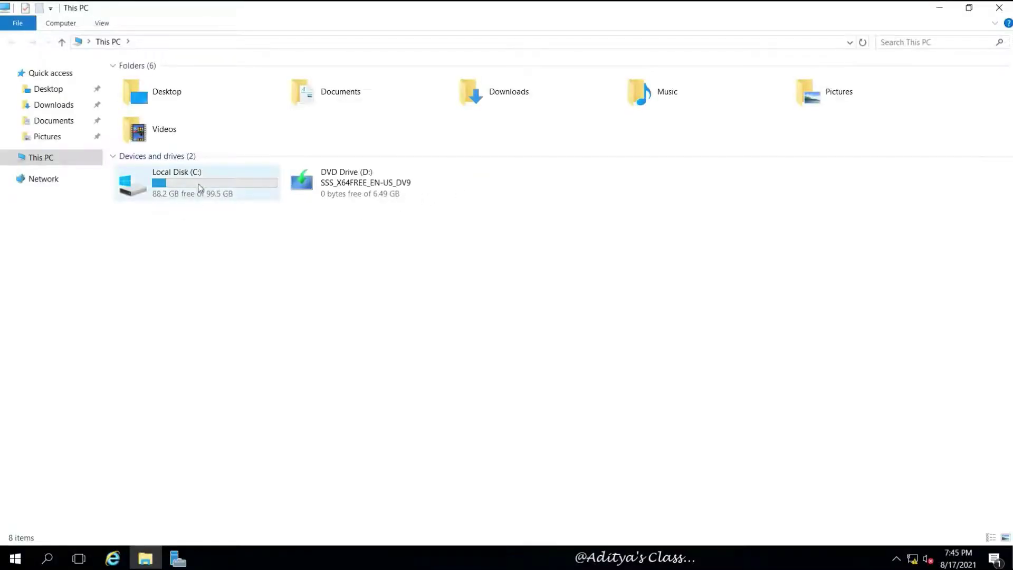
click(199, 185)
right_click(199, 186)
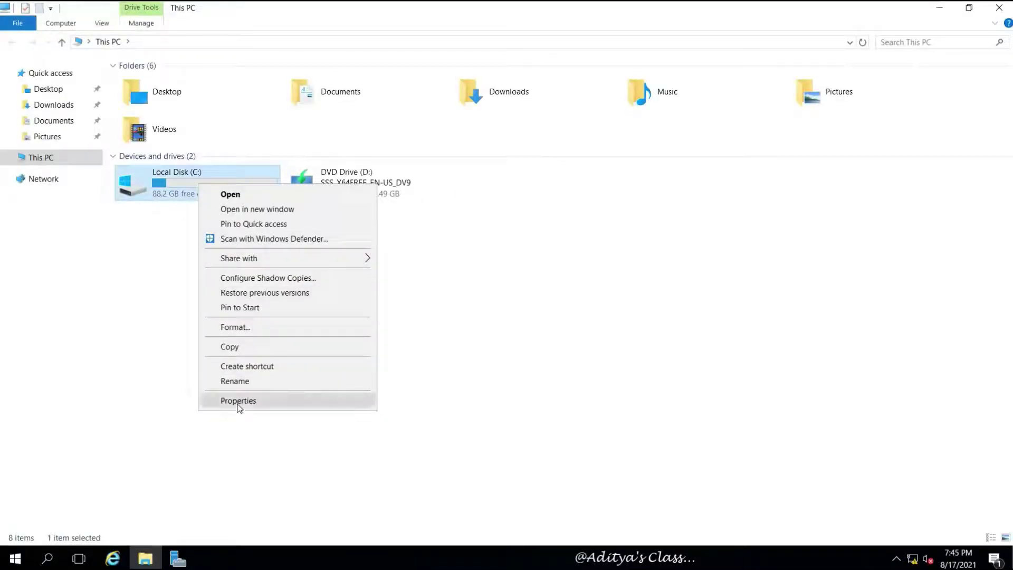
click(236, 403)
drag(393, 201, 536, 125)
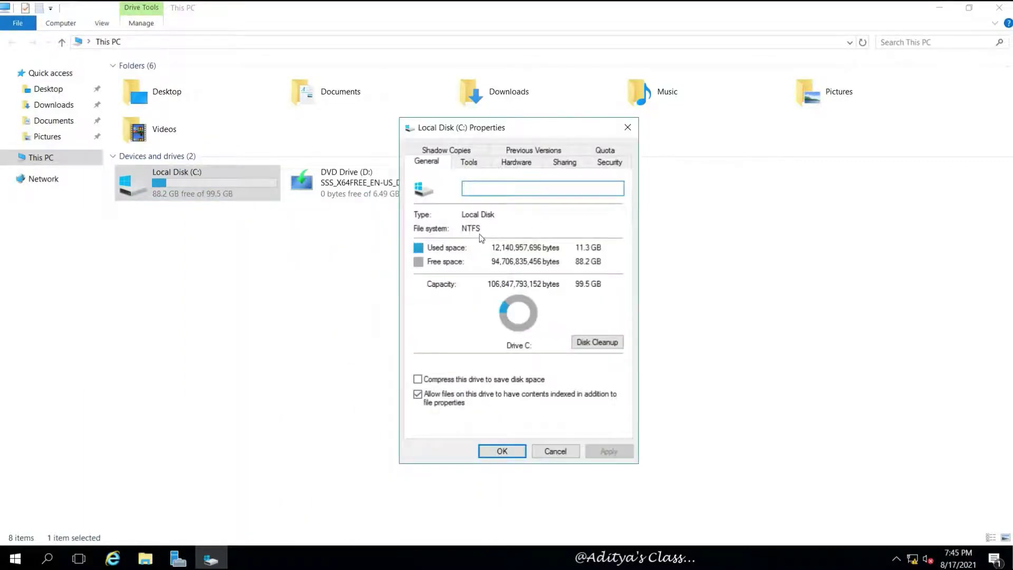
click(501, 449)
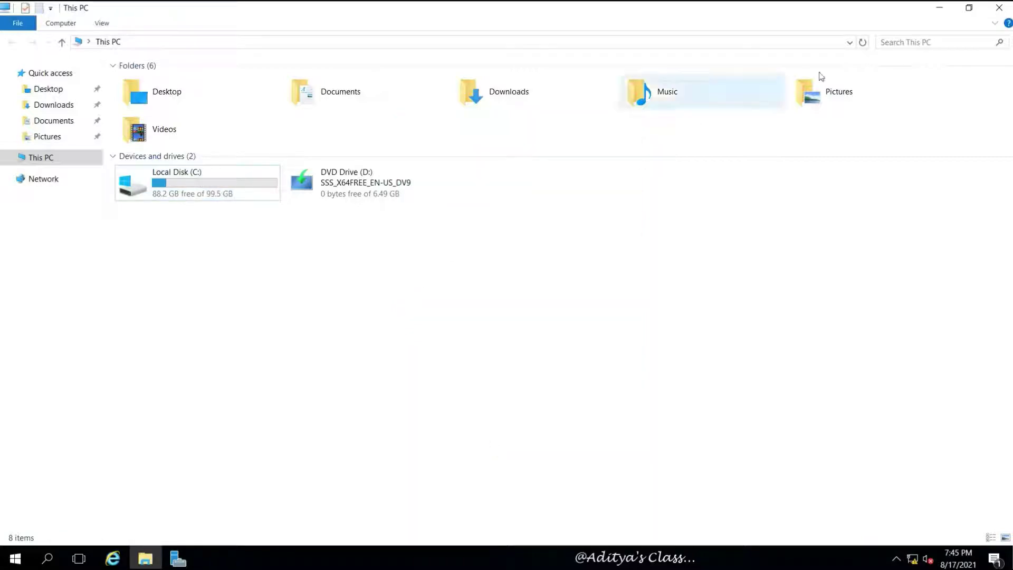
click(994, 7)
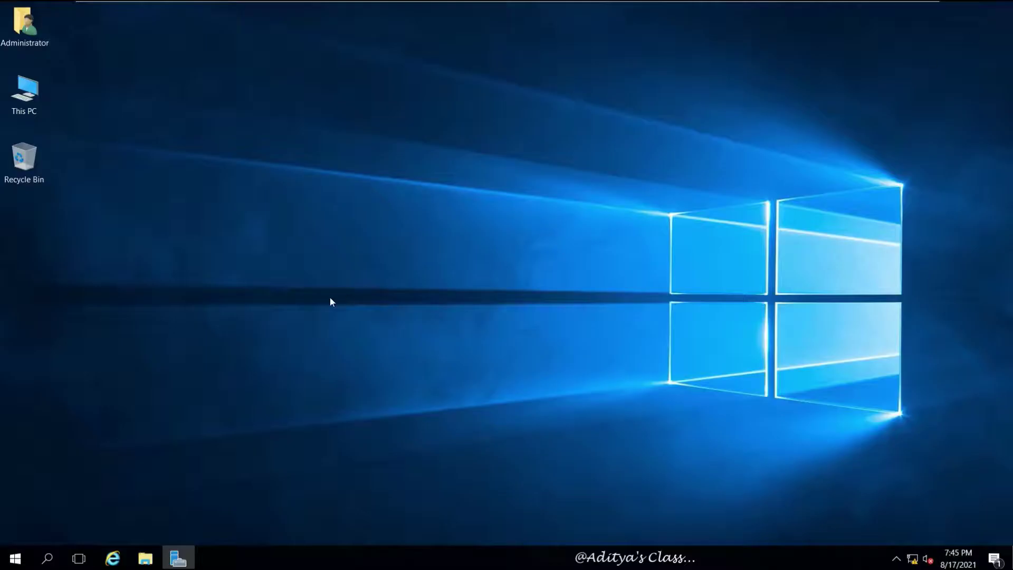
Launch Add Roles and Features from Manage, choosing role-based installation with Server01 as destination
click(178, 558)
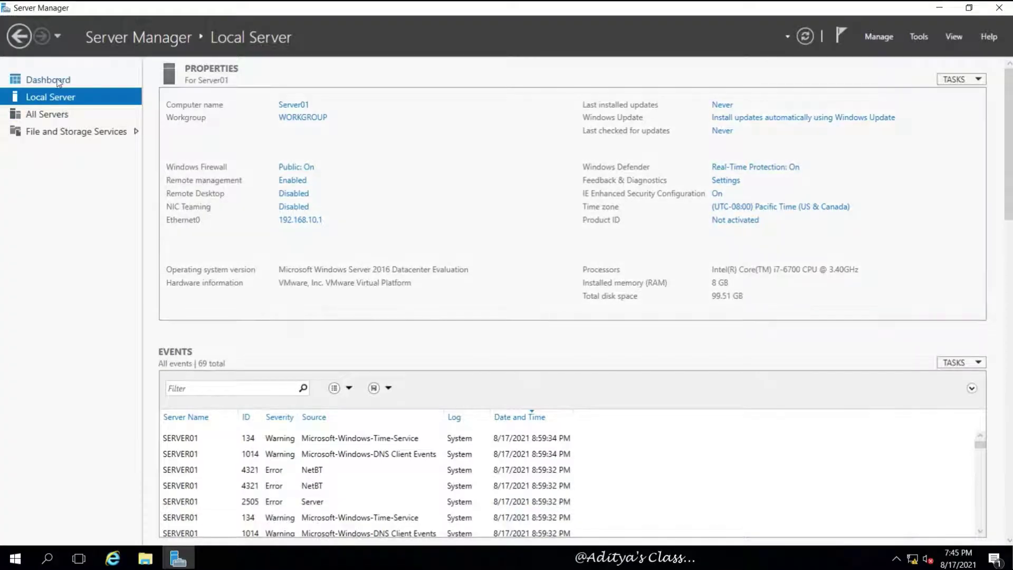
click(81, 81)
click(361, 163)
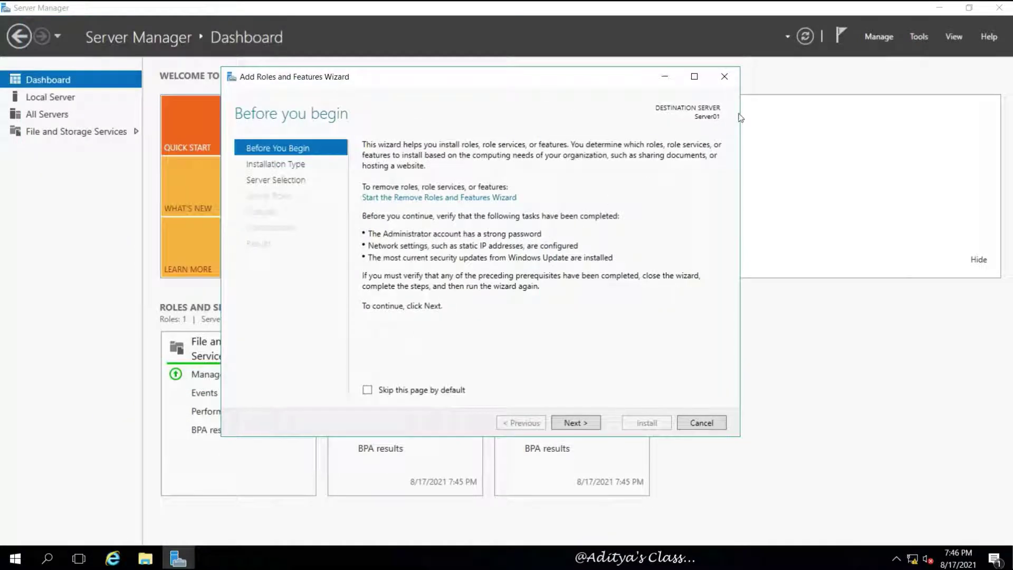
click(724, 77)
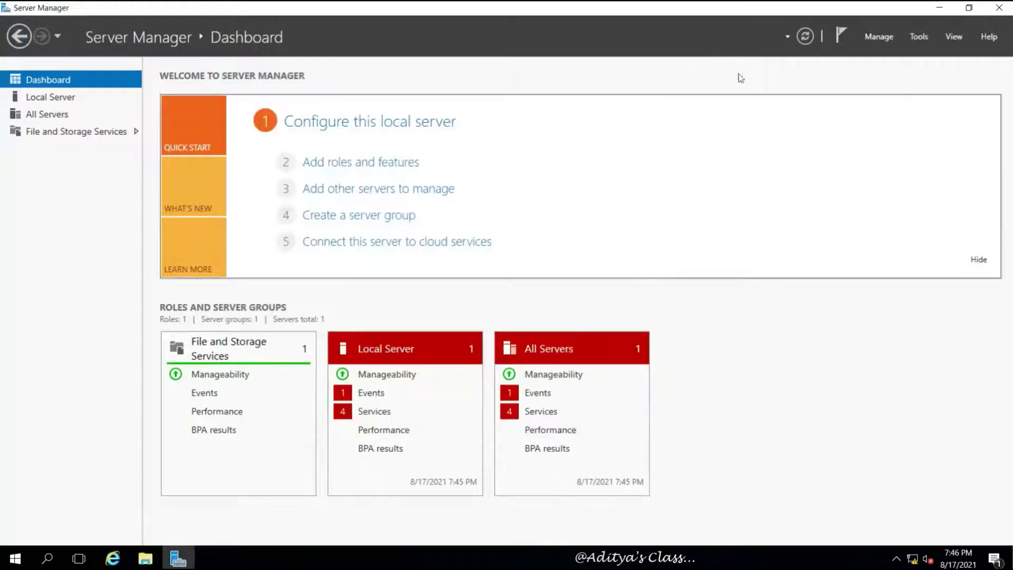
click(875, 36)
click(927, 54)
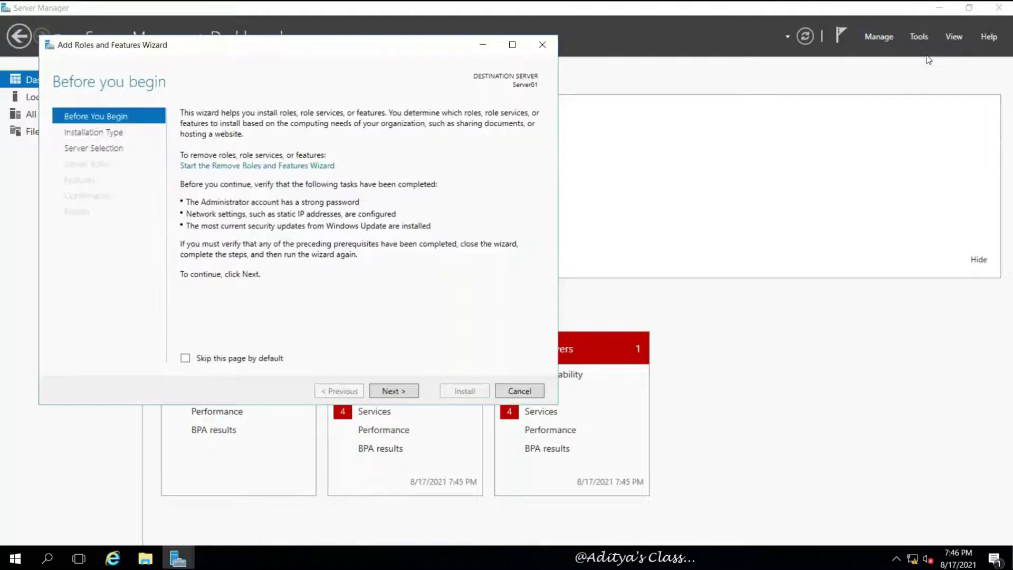
drag(363, 54, 554, 92)
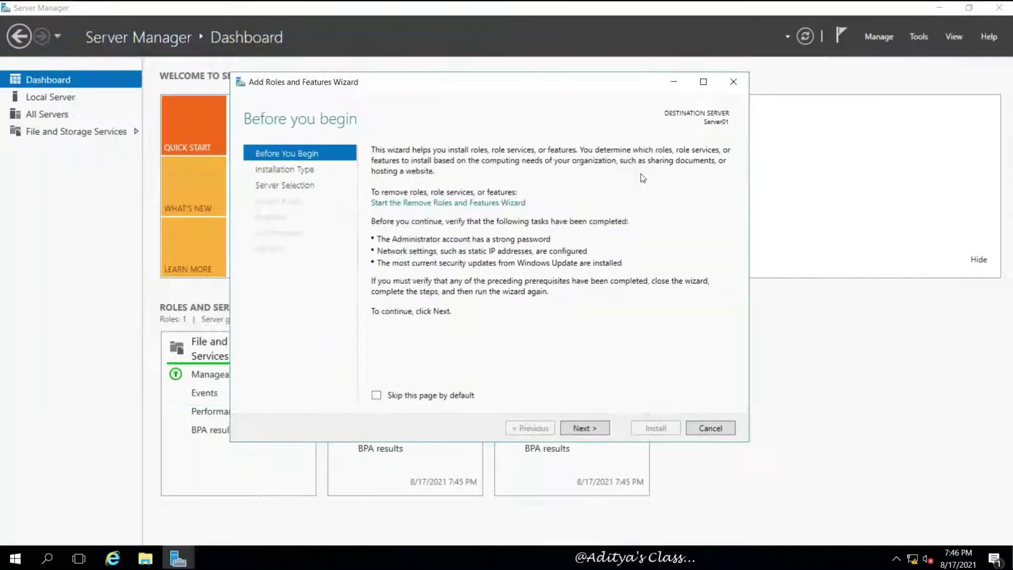
click(593, 431)
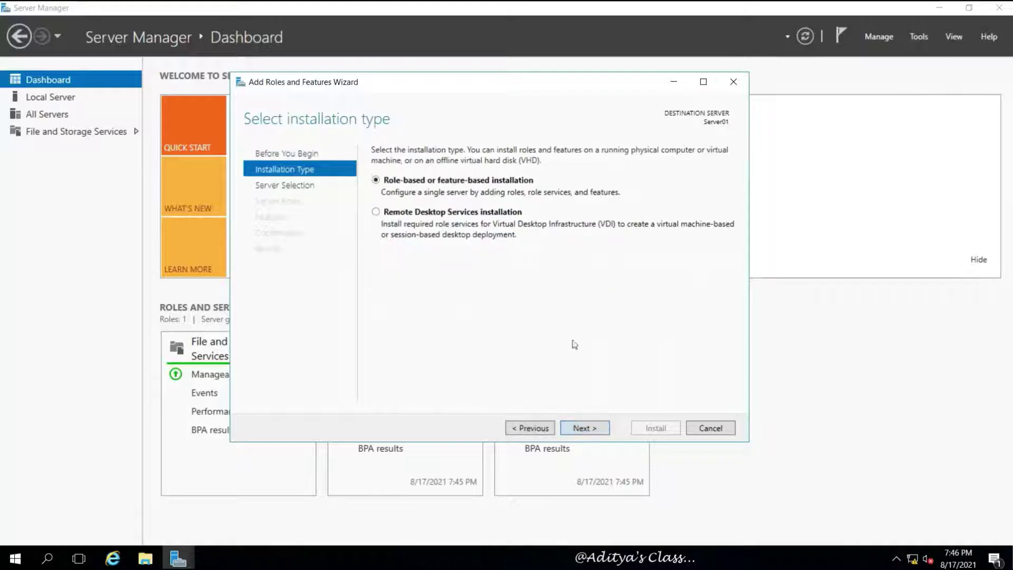
click(584, 430)
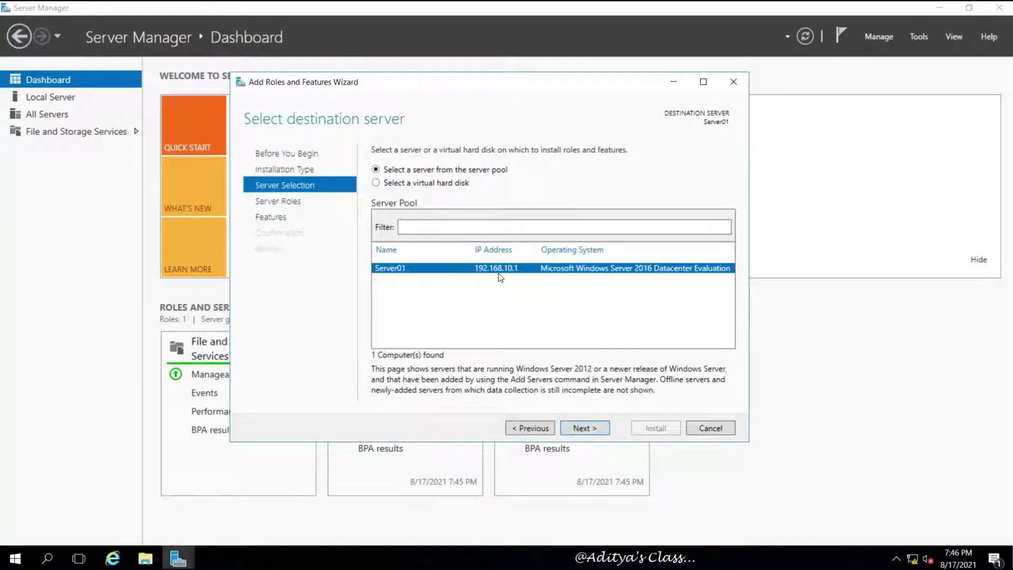
click(582, 427)
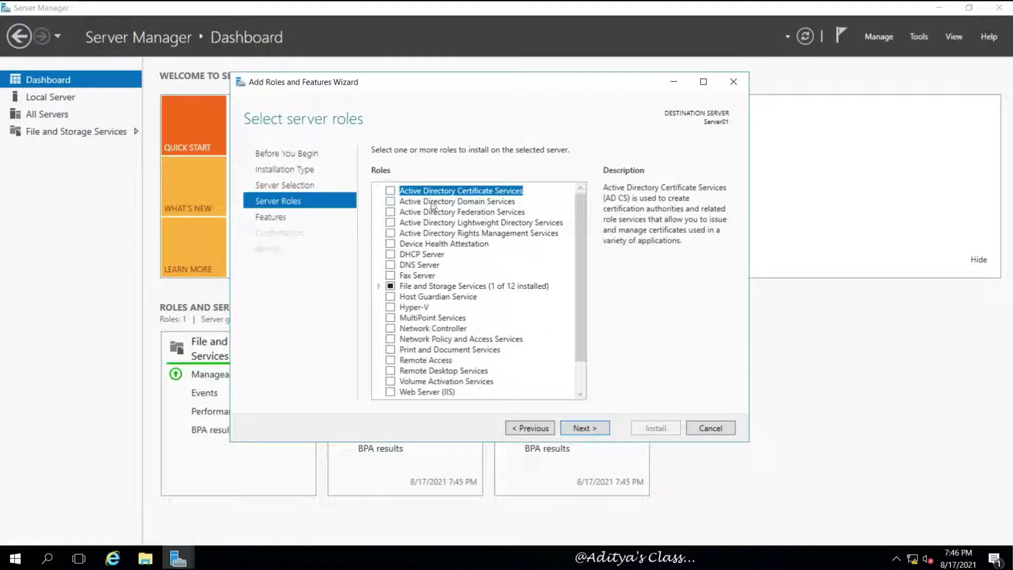
Select Active Directory Domain Services with its required management features and advance to Confirmation
click(920, 38)
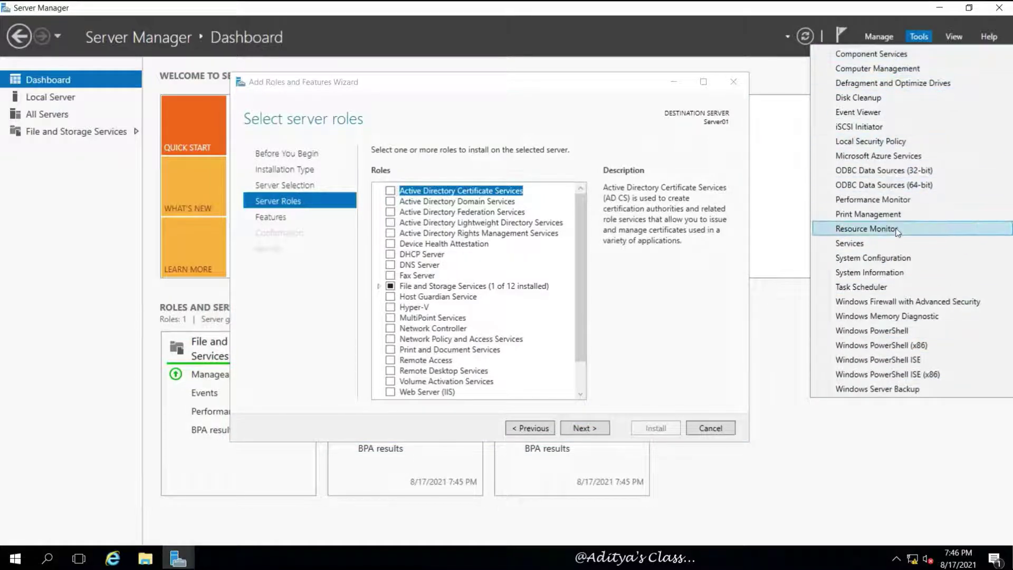
click(390, 201)
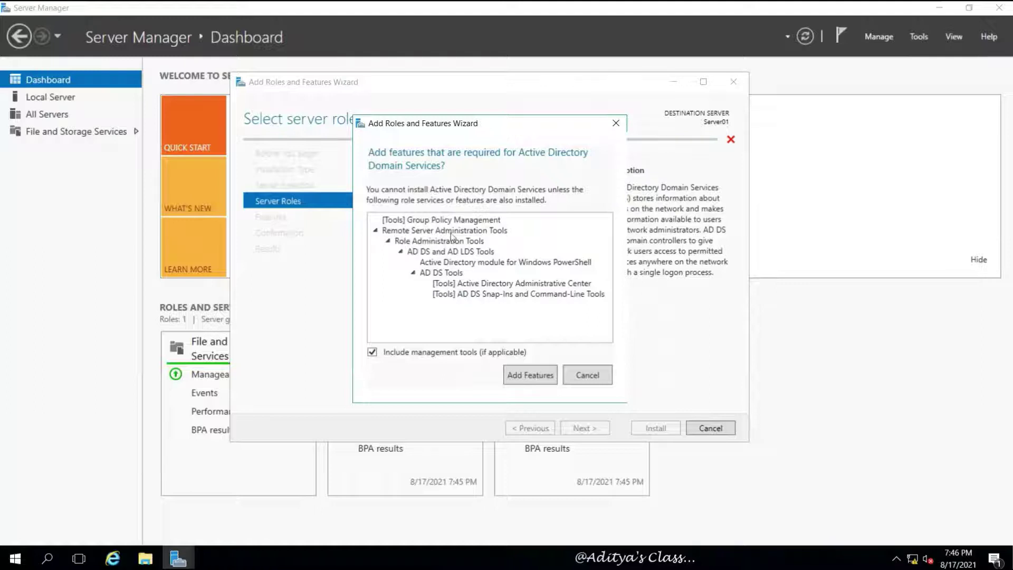
click(528, 374)
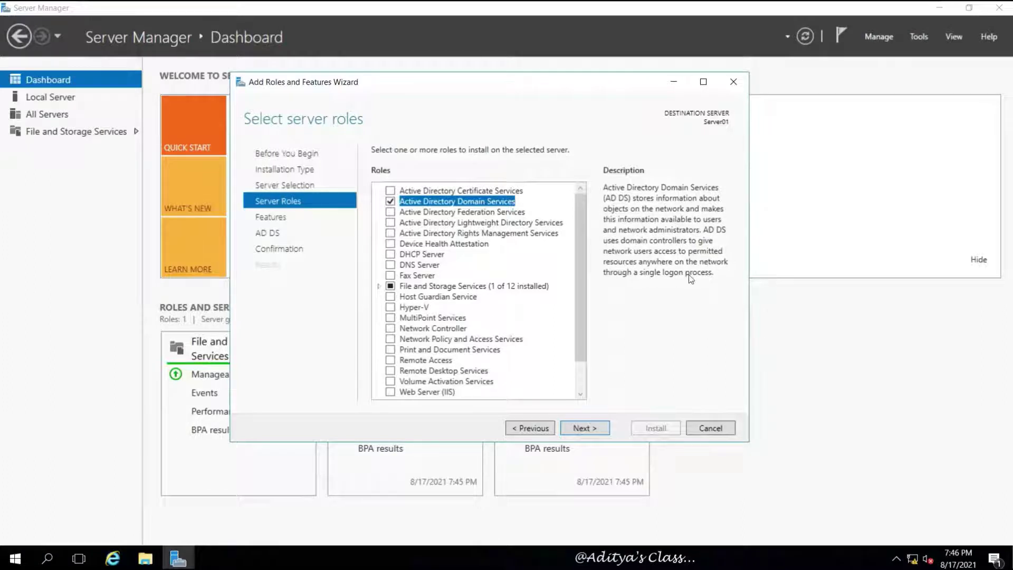
click(585, 429)
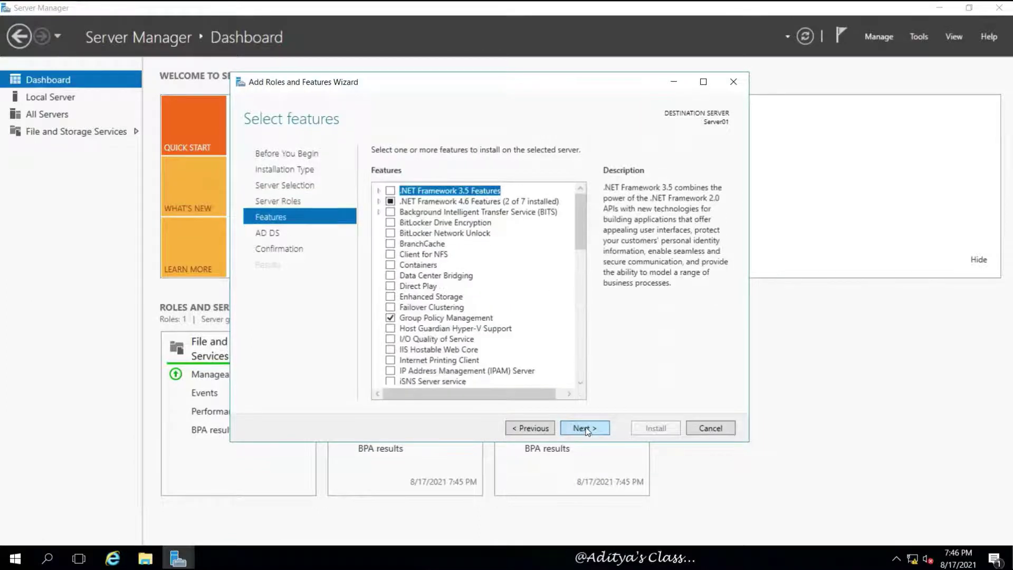
click(586, 429)
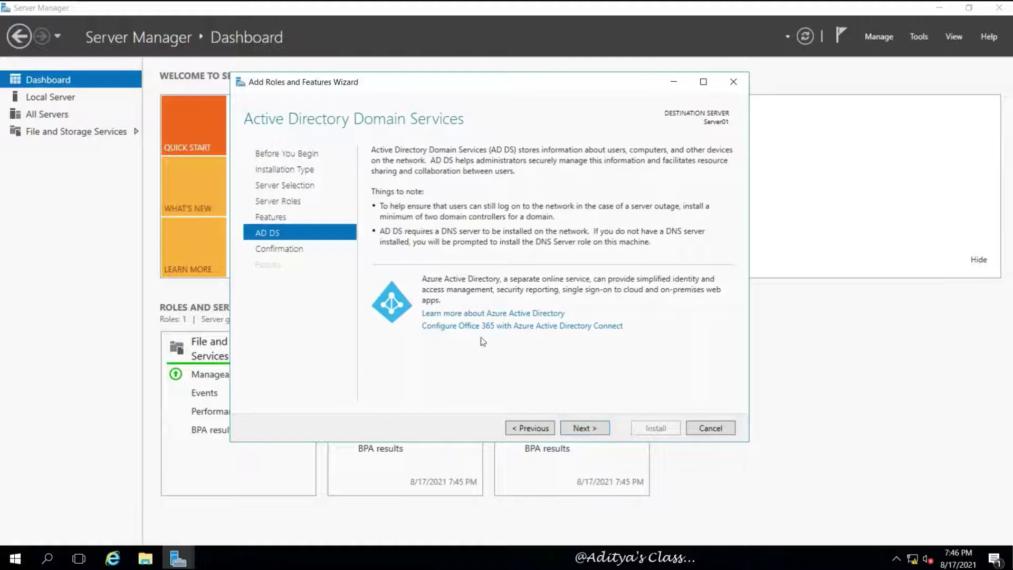
click(593, 431)
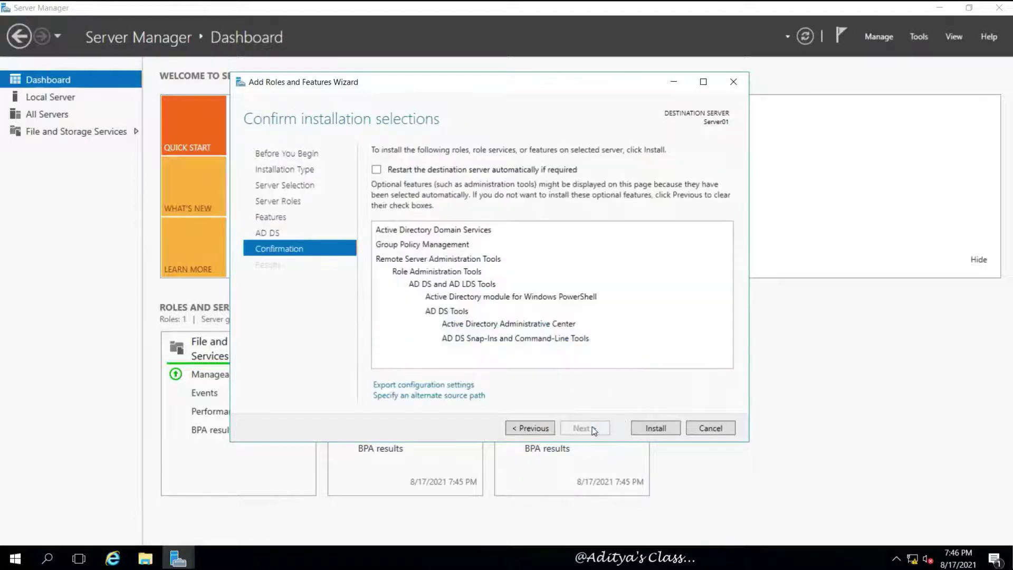
Install AD DS on Server01 and close the wizard after the results show success
click(654, 429)
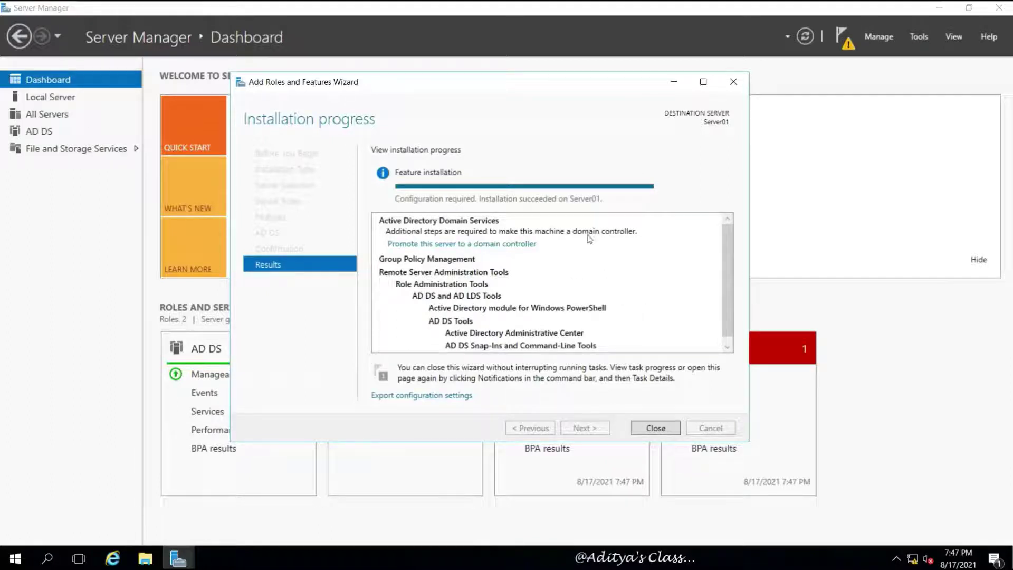
drag(541, 91, 620, 97)
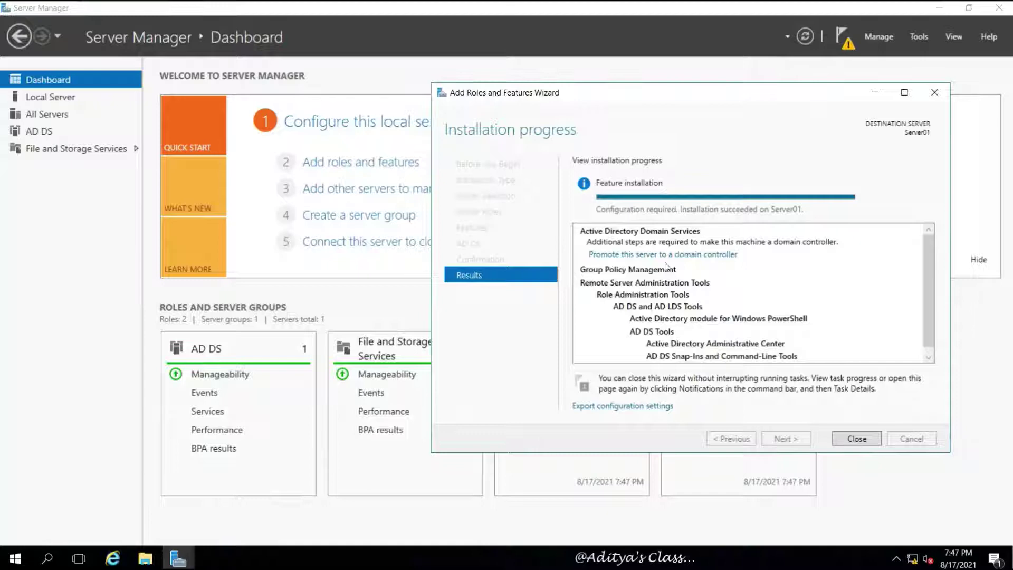
drag(761, 94, 599, 82)
scroll(640, 308, down, 1)
scroll(640, 306, up, 1)
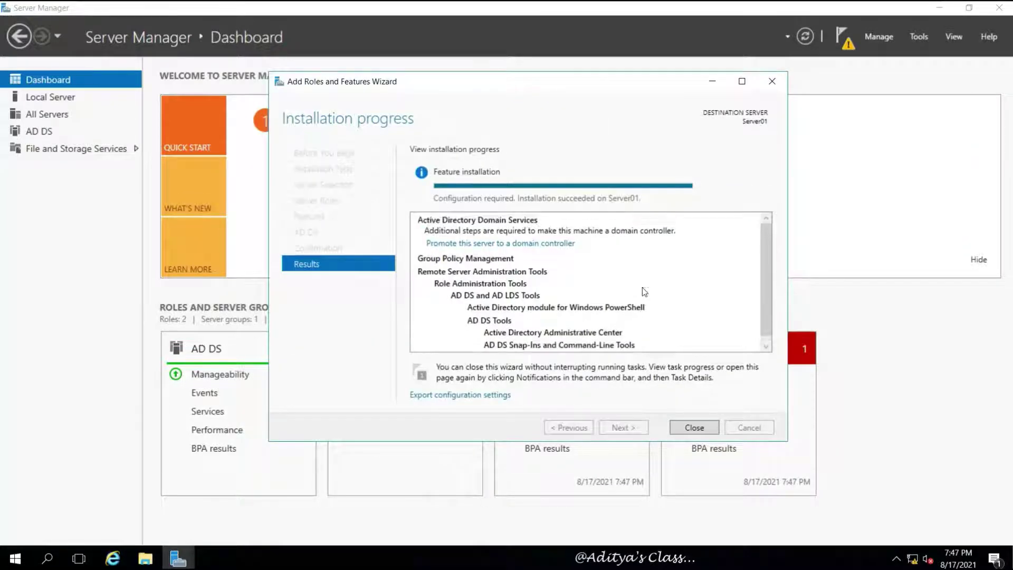
click(712, 428)
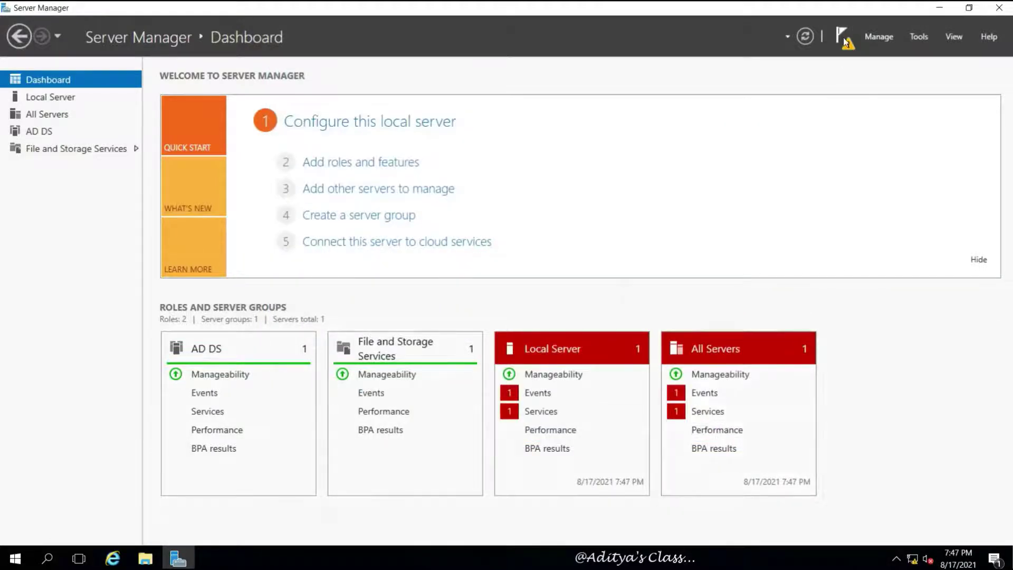
Start domain controller promotion choosing Add a new forest with root domain India.com
click(845, 41)
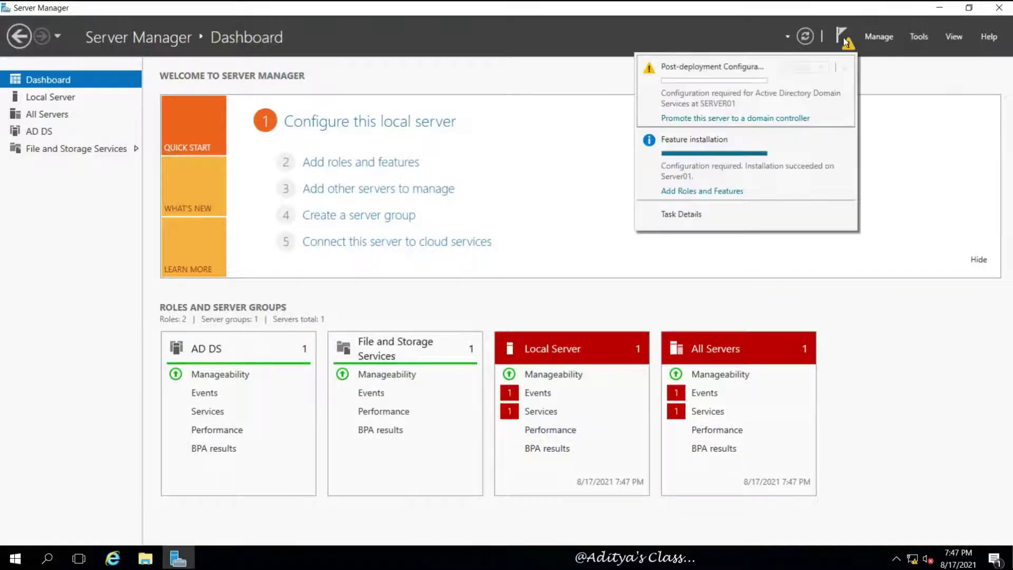
click(715, 119)
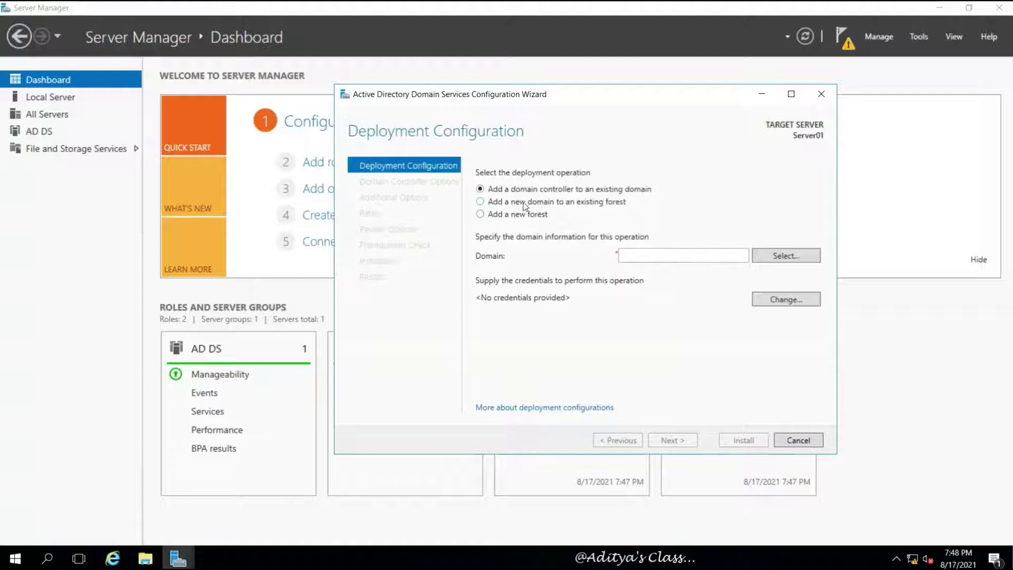
click(525, 202)
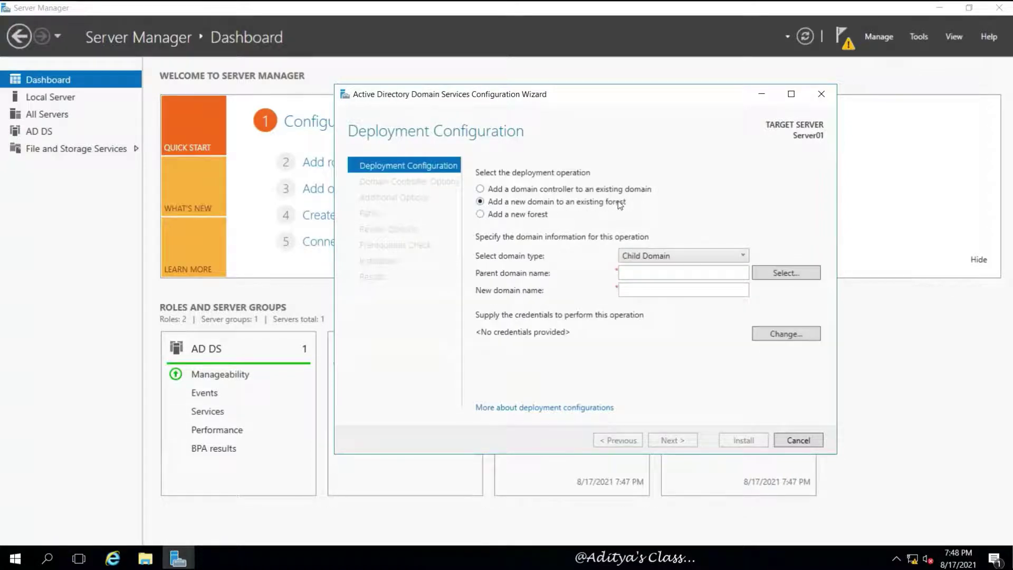
click(744, 257)
click(745, 258)
click(507, 217)
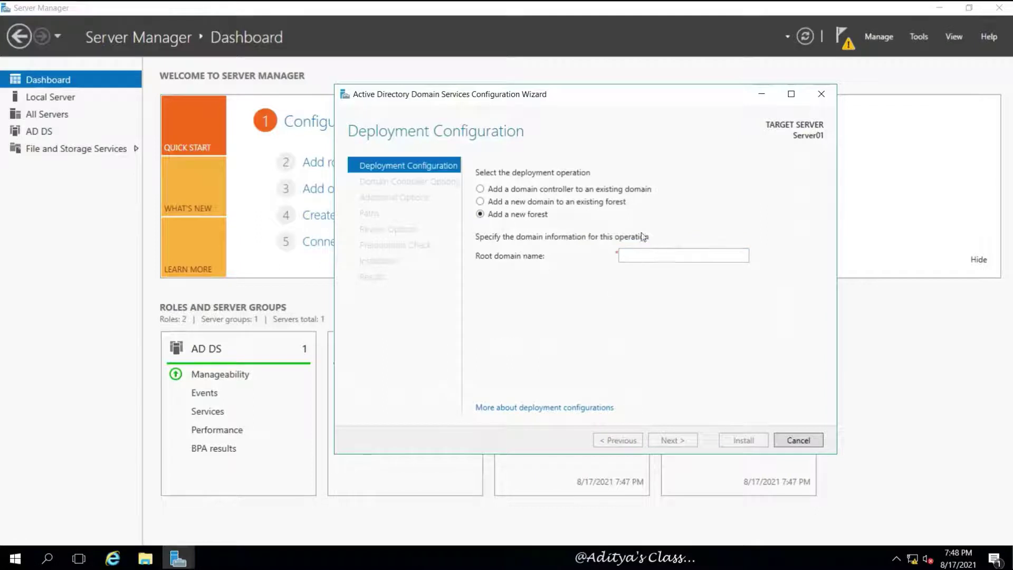
click(537, 190)
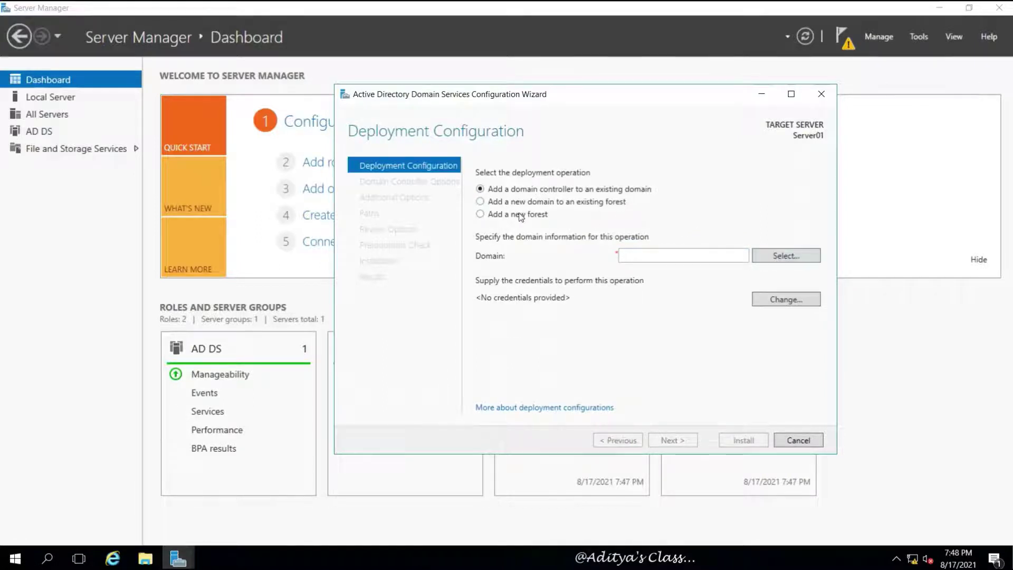
click(537, 215)
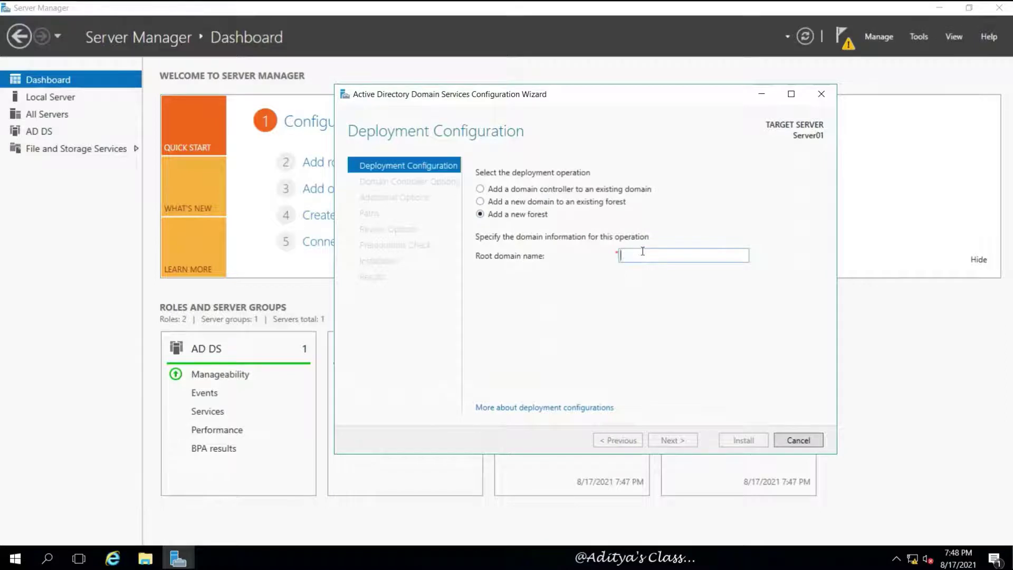
text(l)
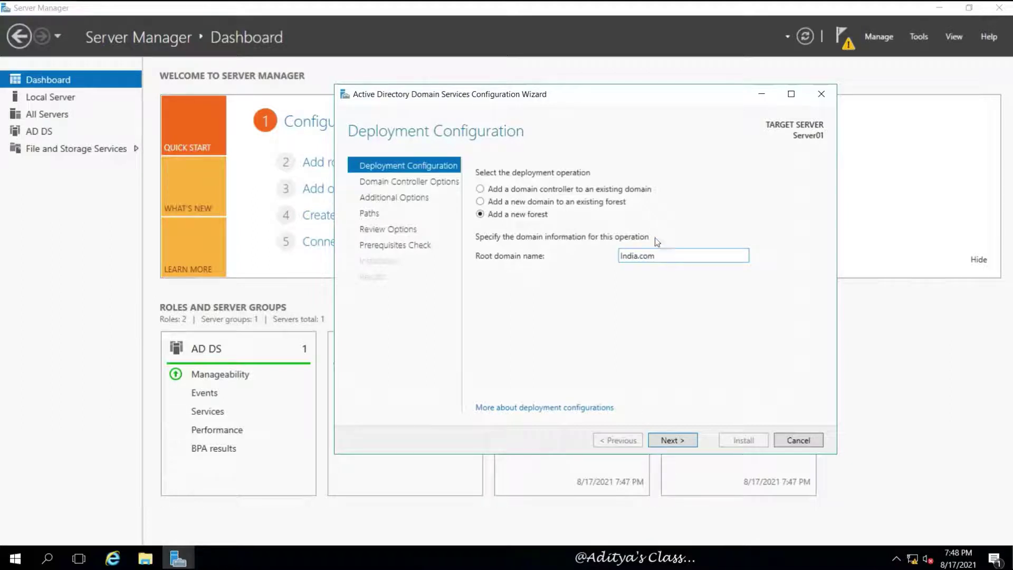
Set forest and domain functional levels to Windows Server 2008 and enter the DSRM password
click(679, 441)
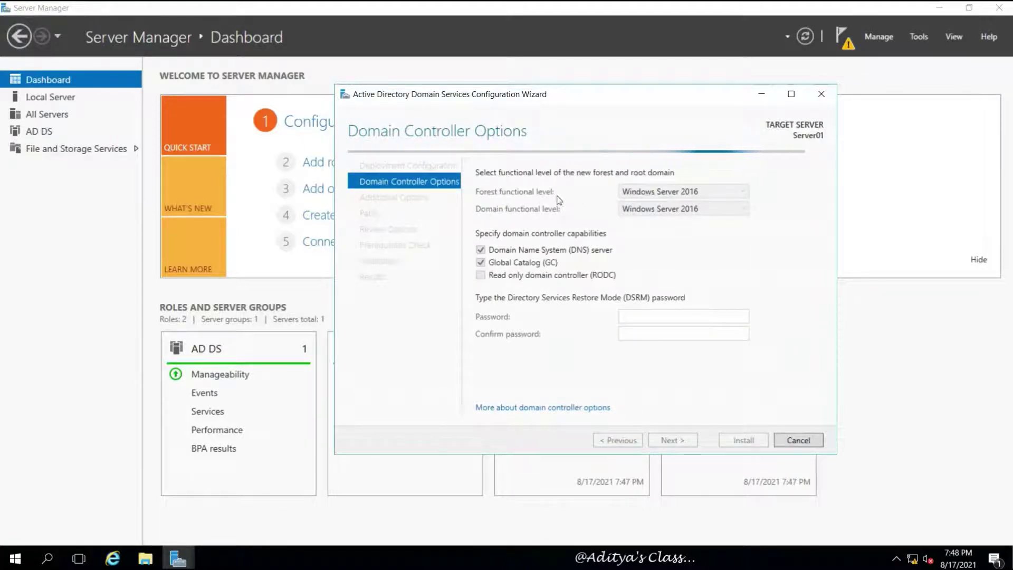
click(744, 191)
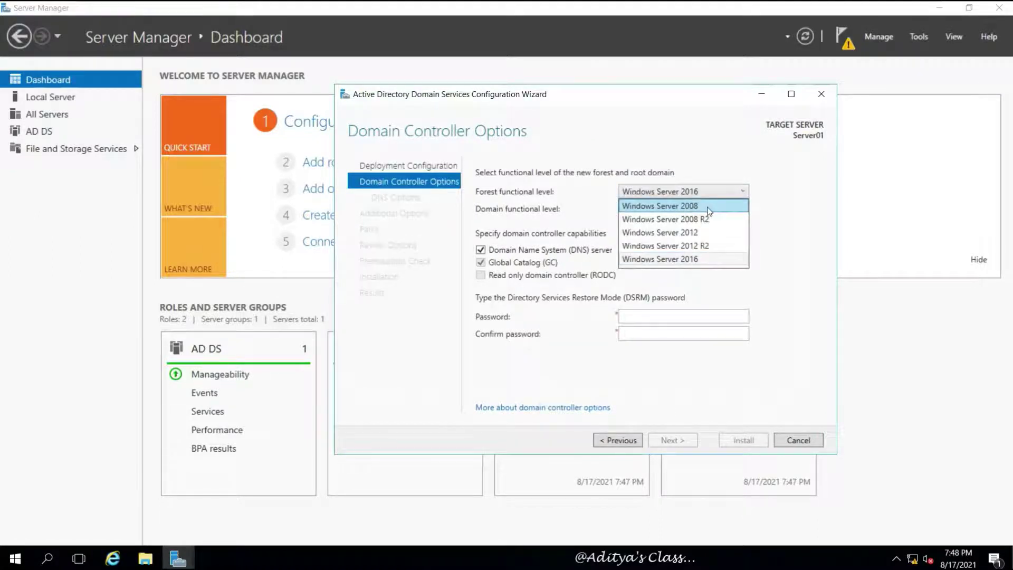
click(708, 205)
click(733, 208)
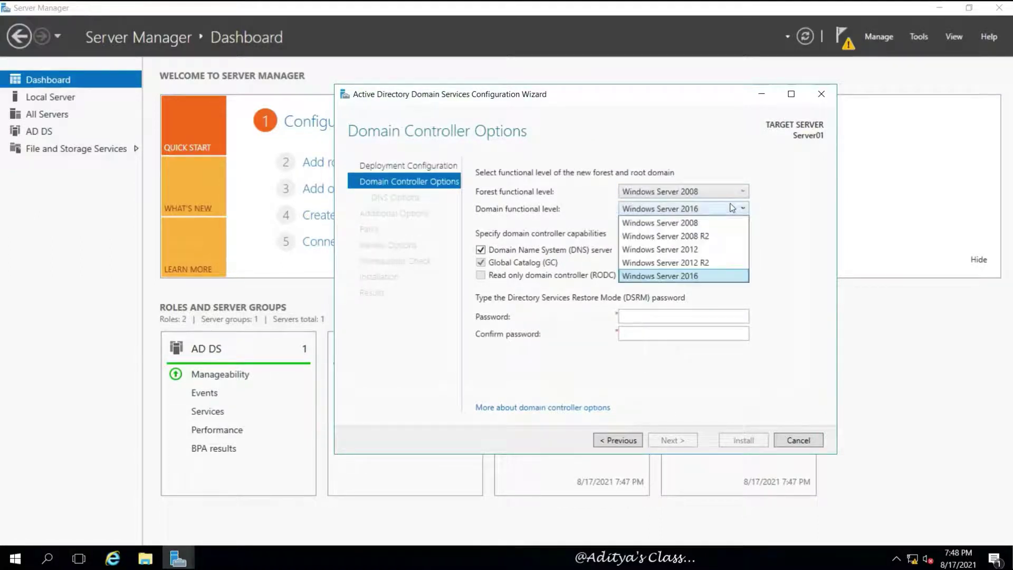
click(699, 225)
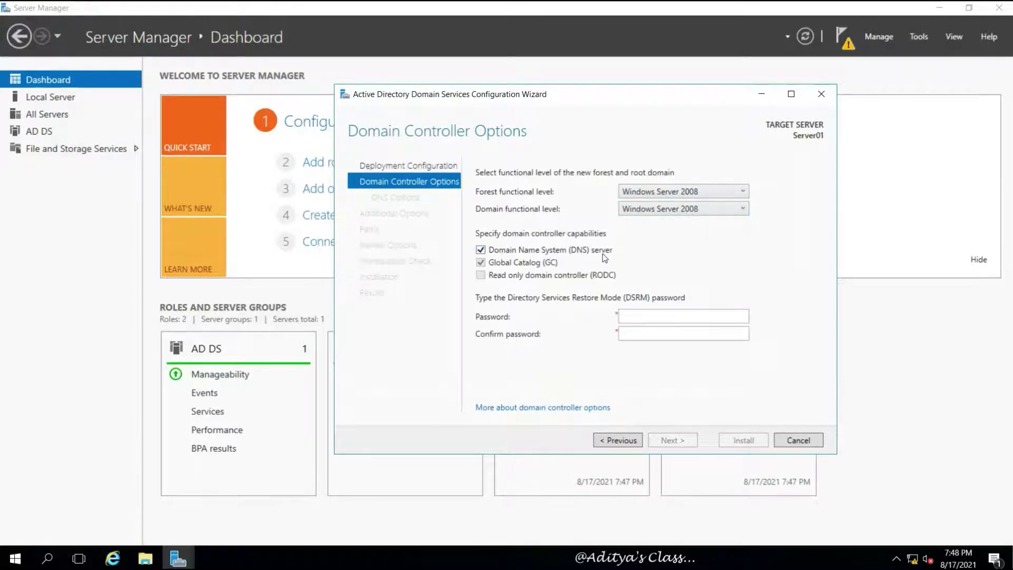
click(643, 318)
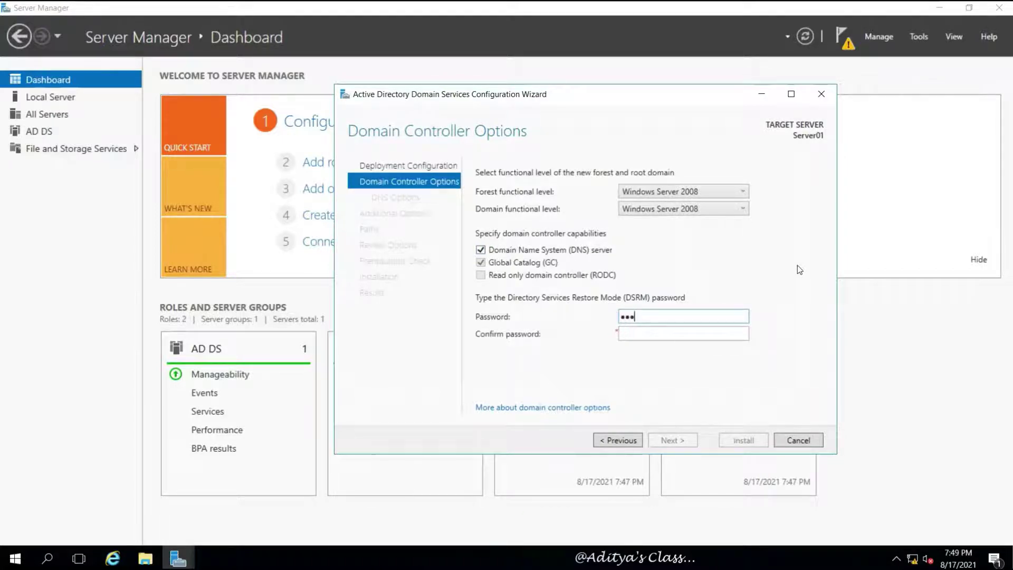
text(••••••••)
key(Tab)
Confirm the DSRM password and accept the default DNS options and NetBIOS name INDIA
text(••••••••)
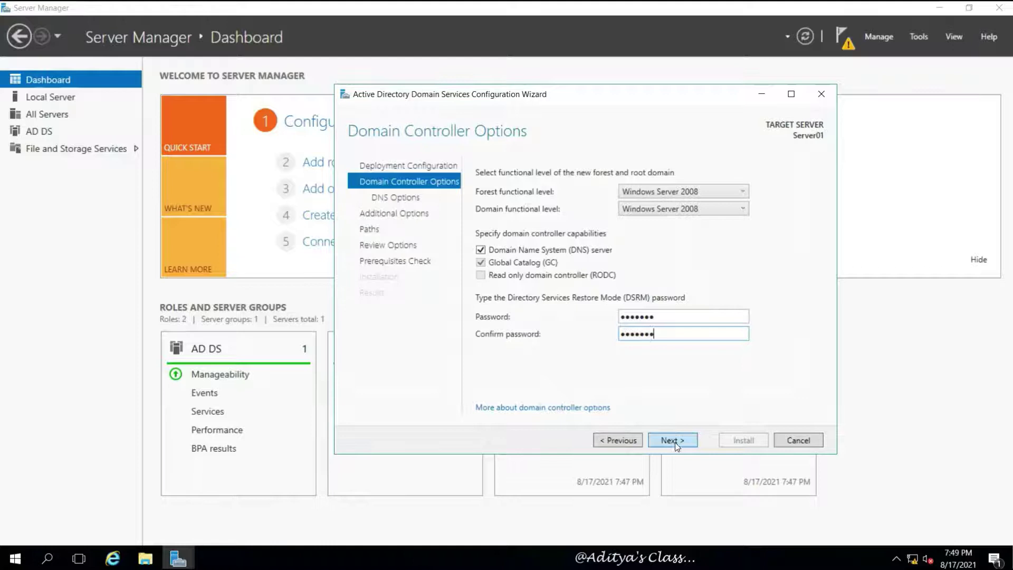
click(673, 441)
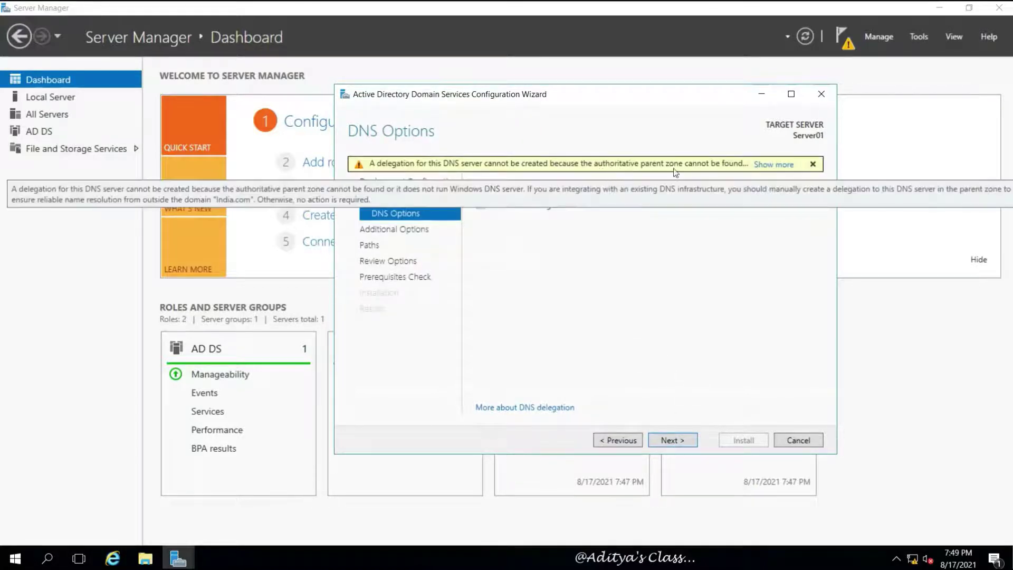
click(677, 441)
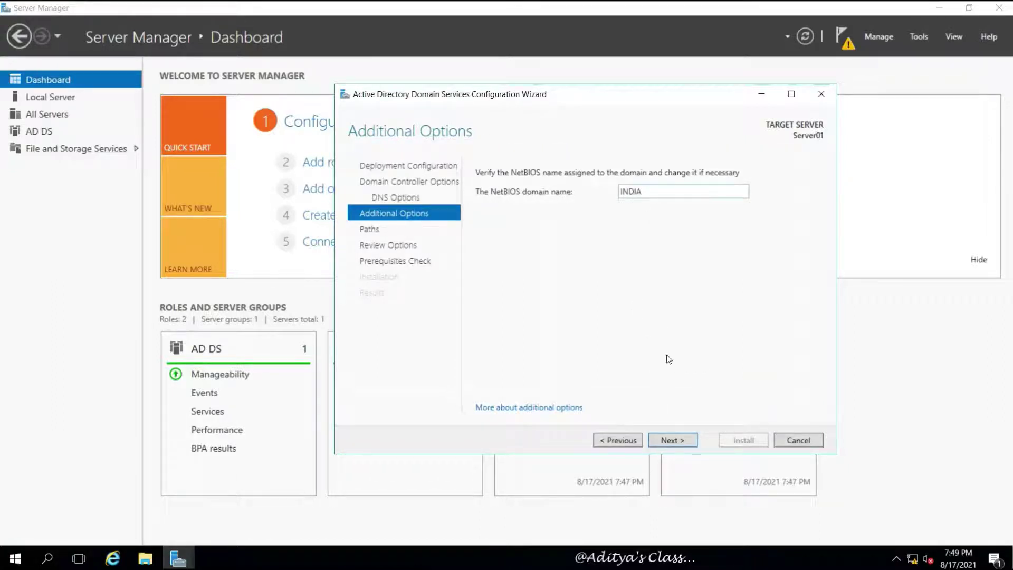
click(679, 443)
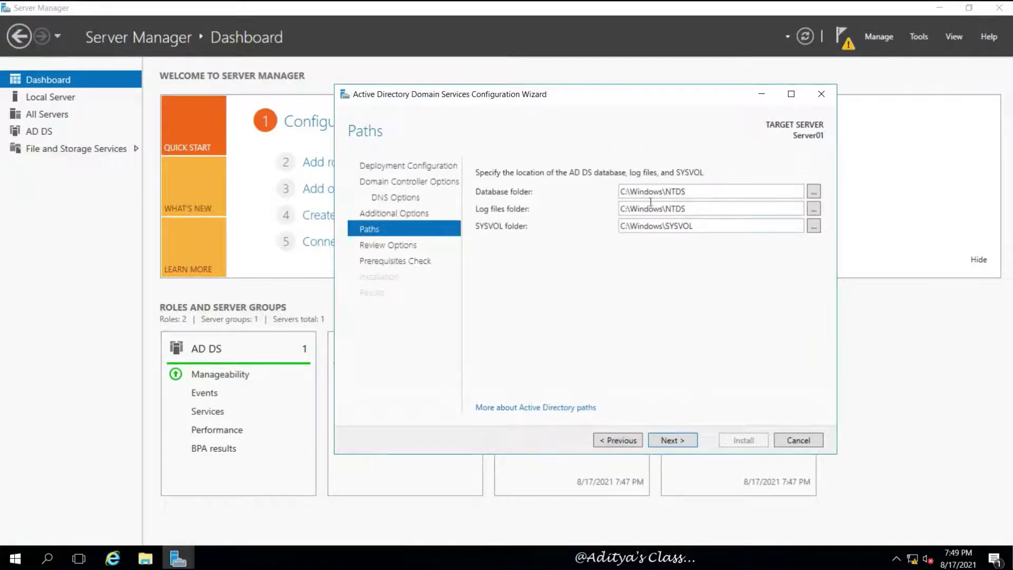
Keep the default database, log files and SYSVOL paths and proceed to Review Options
double_click(694, 191)
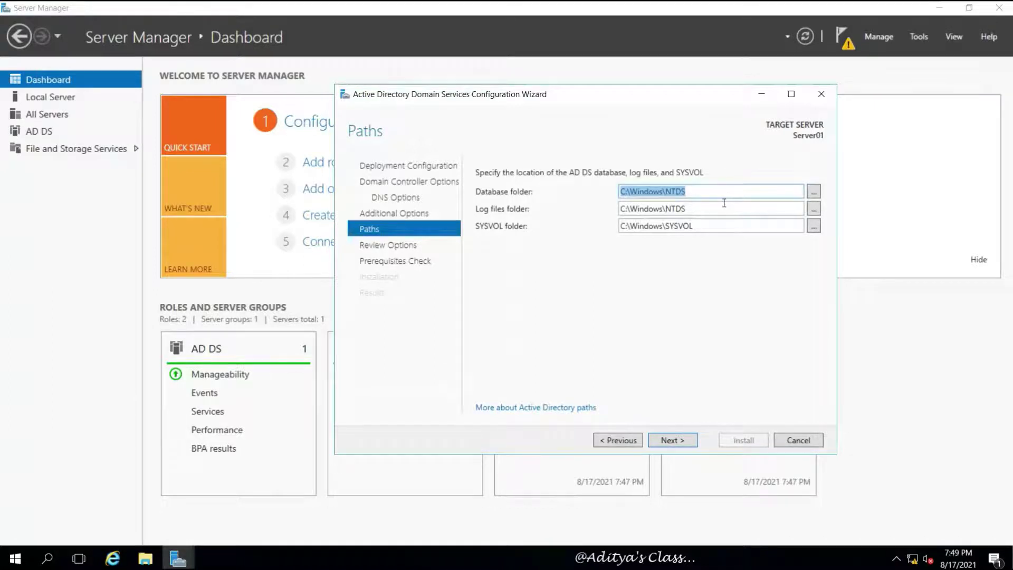
double_click(711, 208)
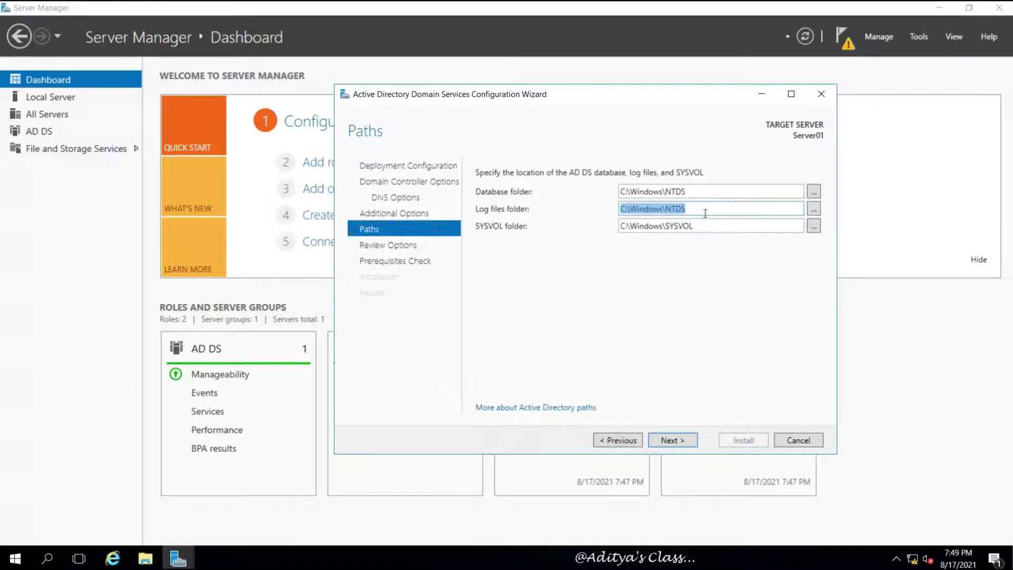
double_click(695, 226)
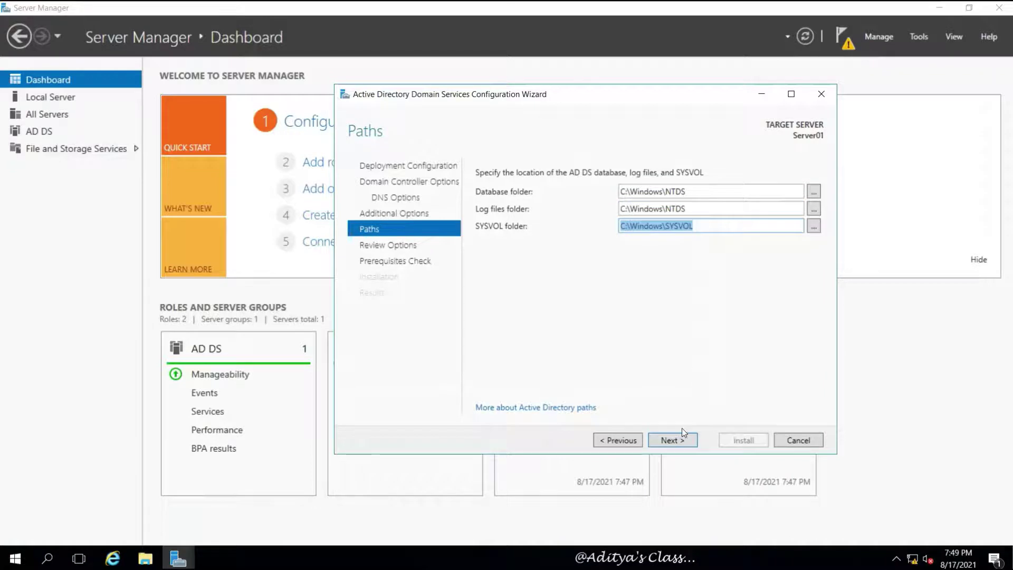
click(675, 441)
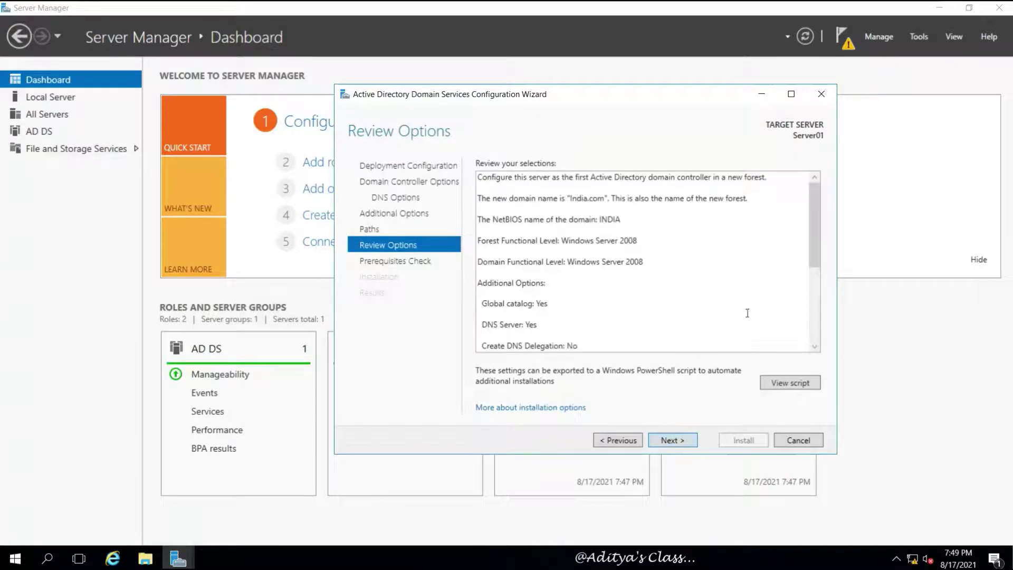
drag(811, 209, 809, 293)
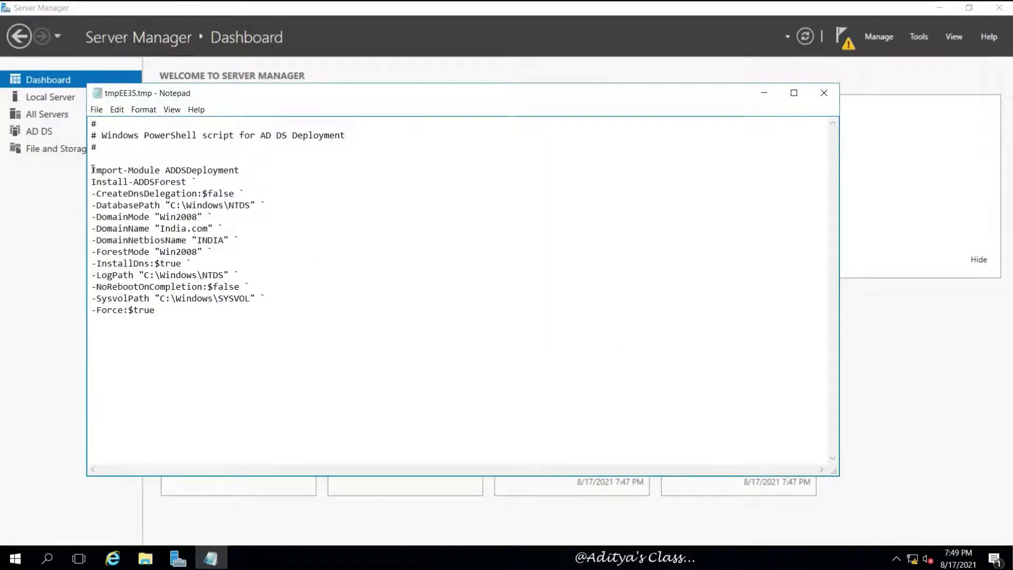
Highlight the script's title comment, Import-Module ADDSDeployment line and Install-ADDSForest command
drag(91, 170, 247, 175)
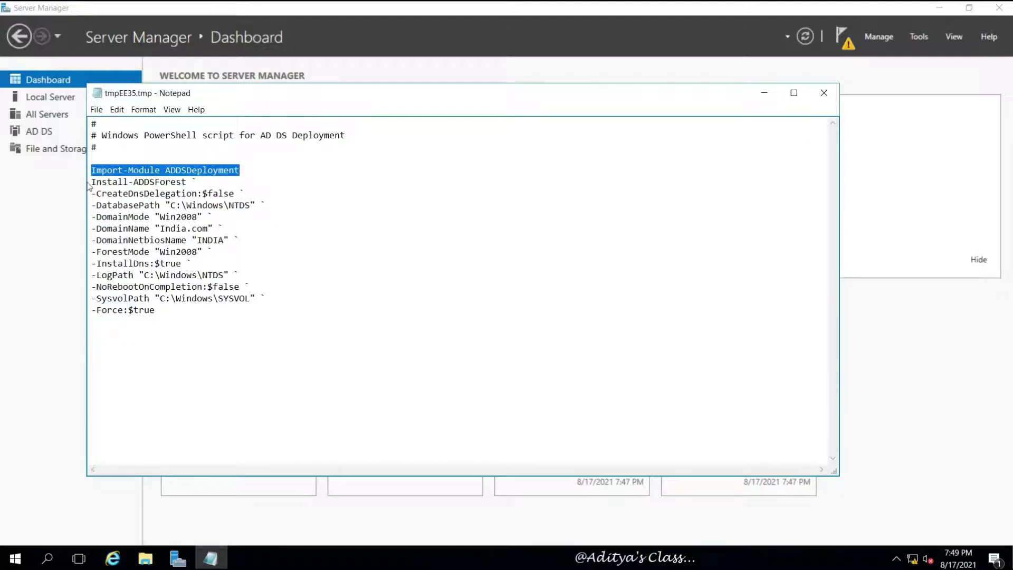
drag(91, 181, 192, 183)
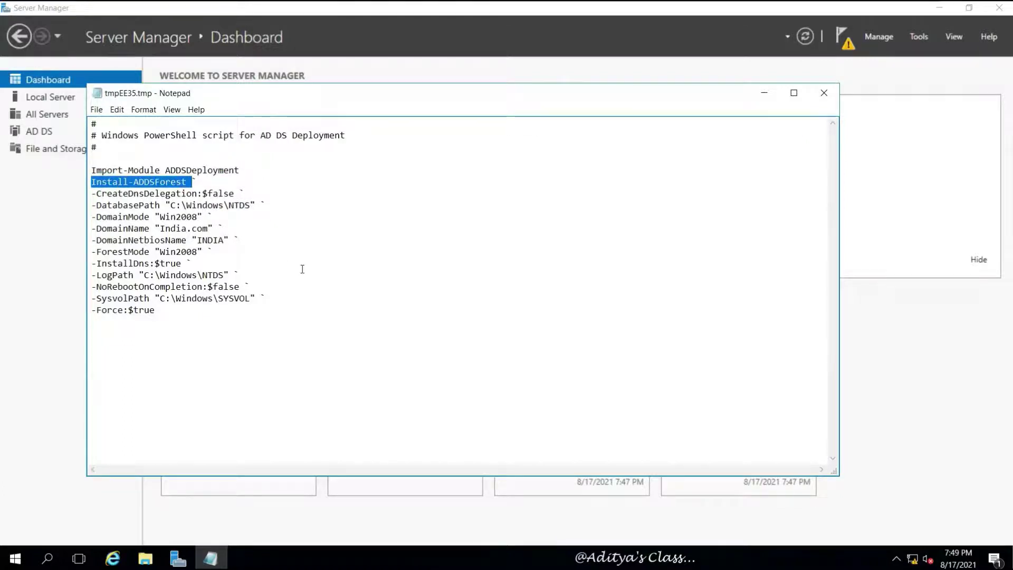
drag(144, 135, 97, 147)
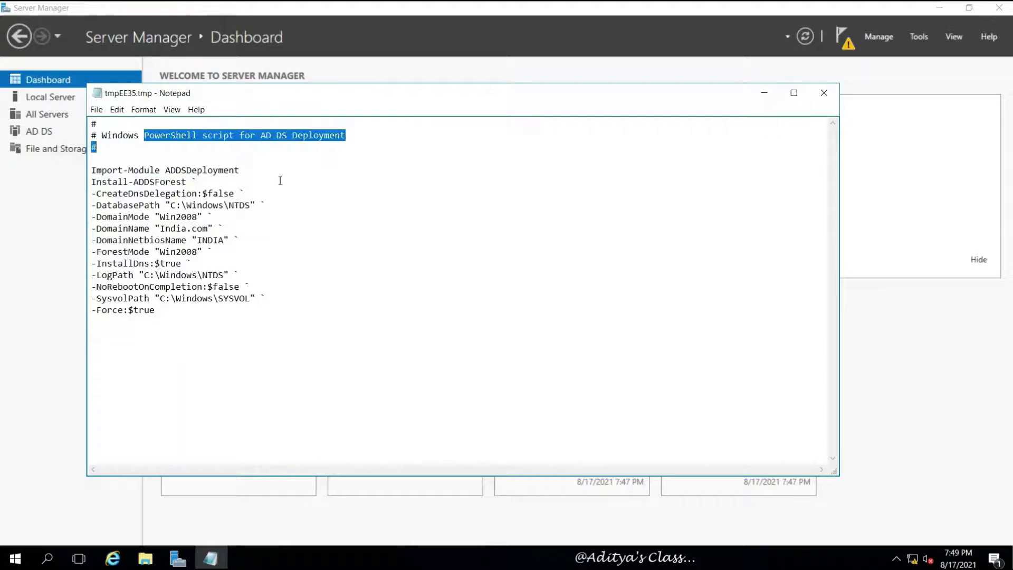
click(388, 254)
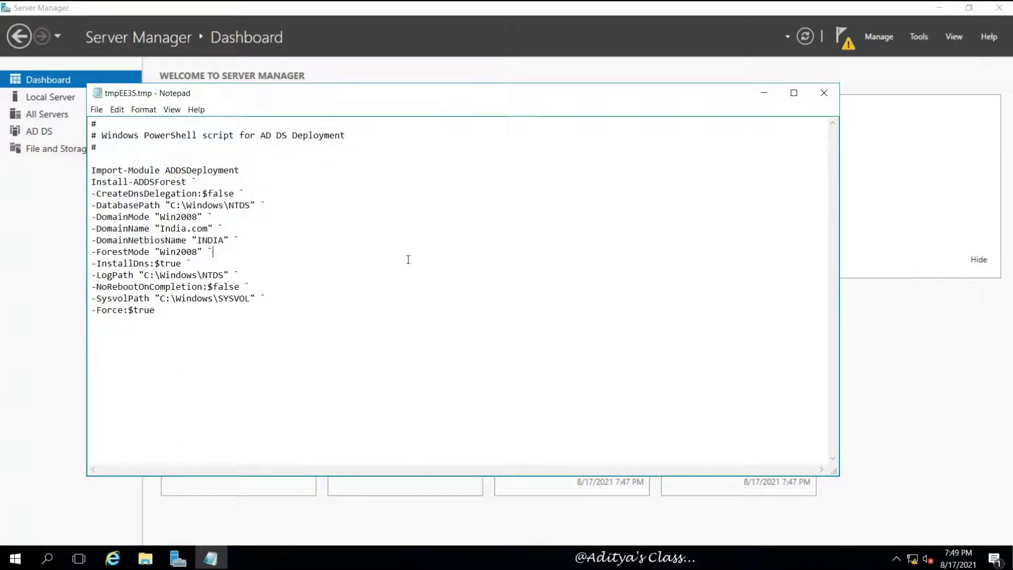
Review the Win2008 ForestMode and DomainMode values and log path, then dismiss Notepad's File menu
drag(160, 254, 203, 253)
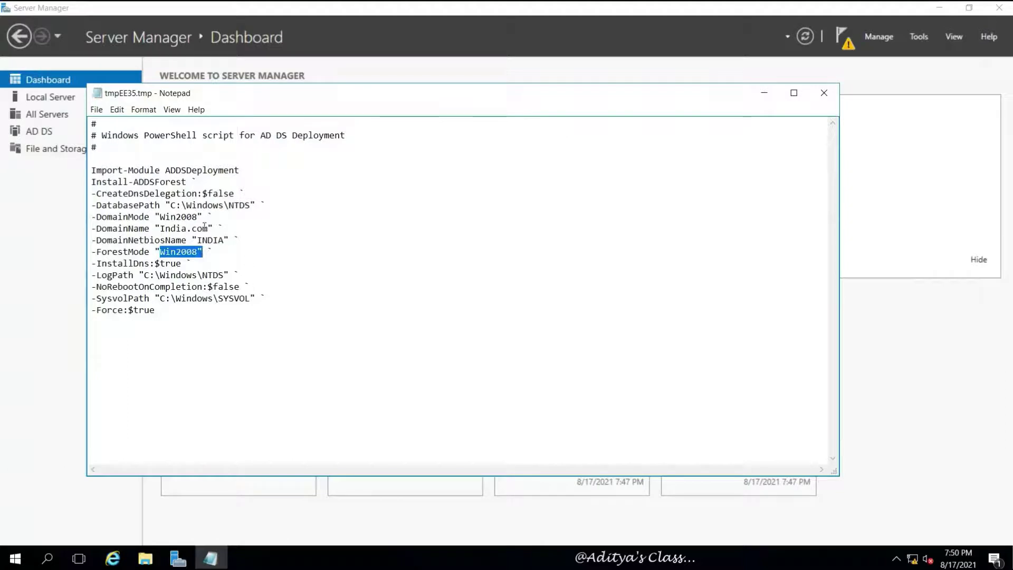
drag(160, 216, 202, 217)
click(262, 217)
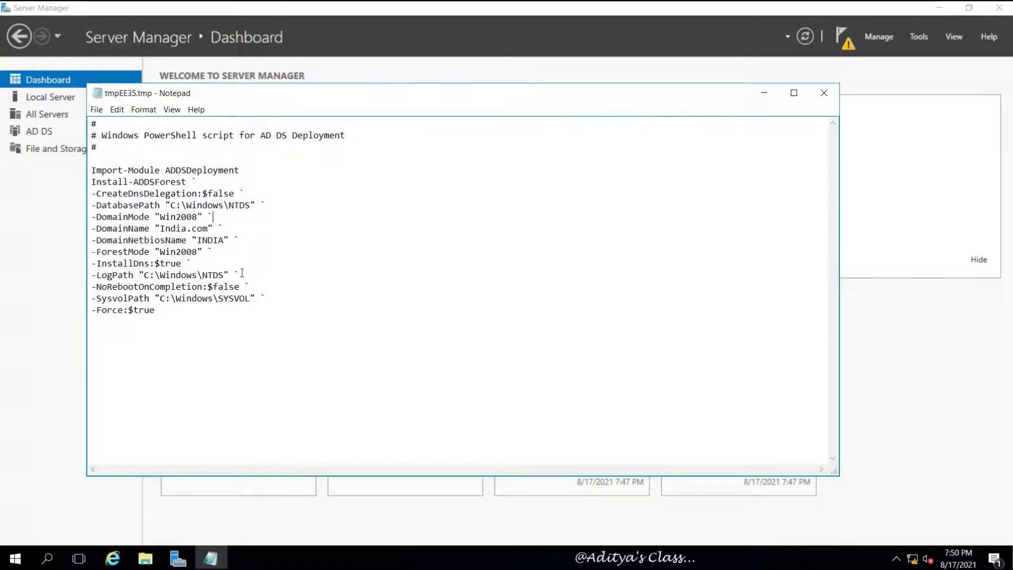
drag(155, 275, 221, 273)
click(269, 273)
click(97, 110)
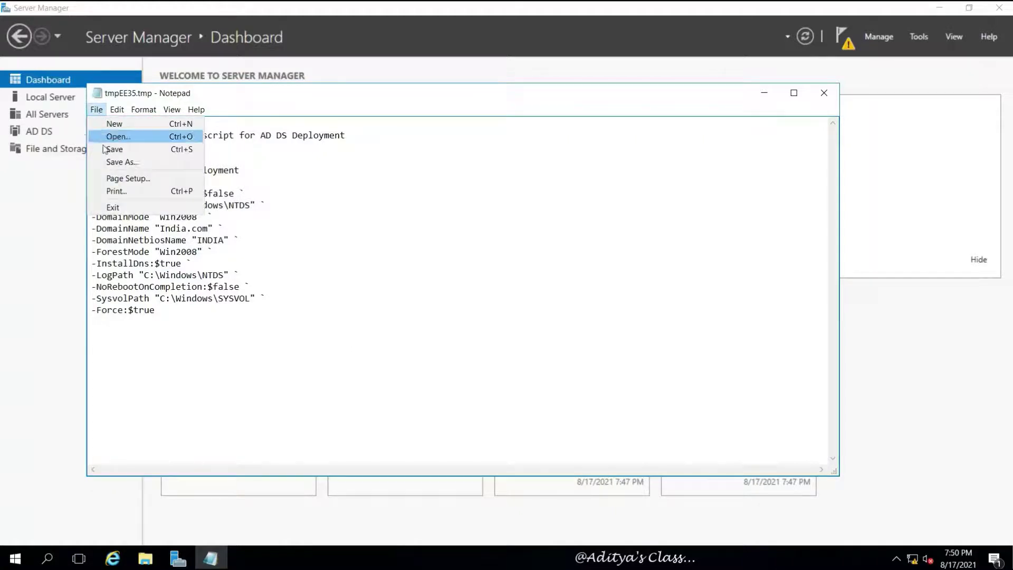
click(419, 184)
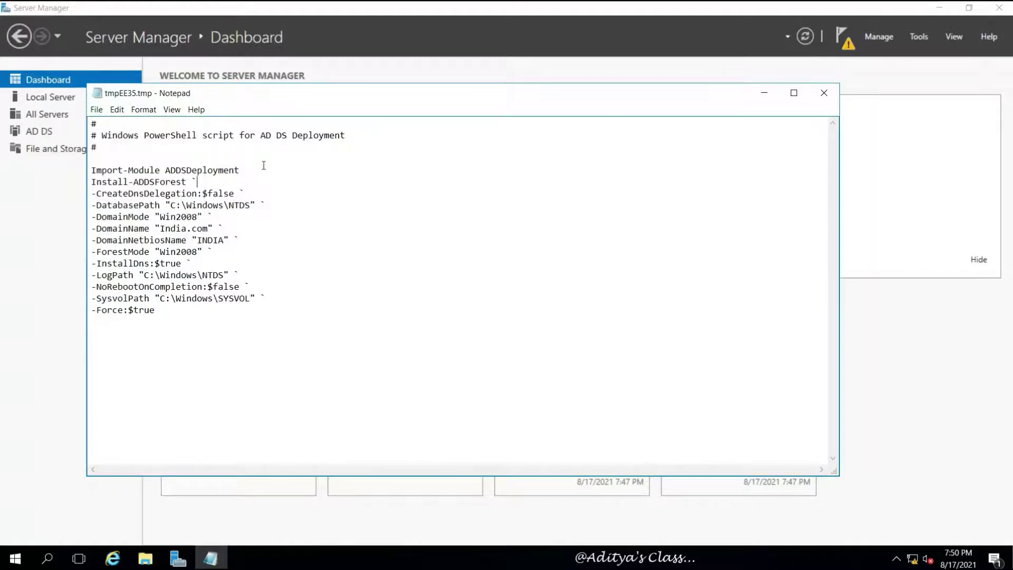
Close the Notepad script, pass the prerequisites check and install AD DS, letting the server restart
click(821, 94)
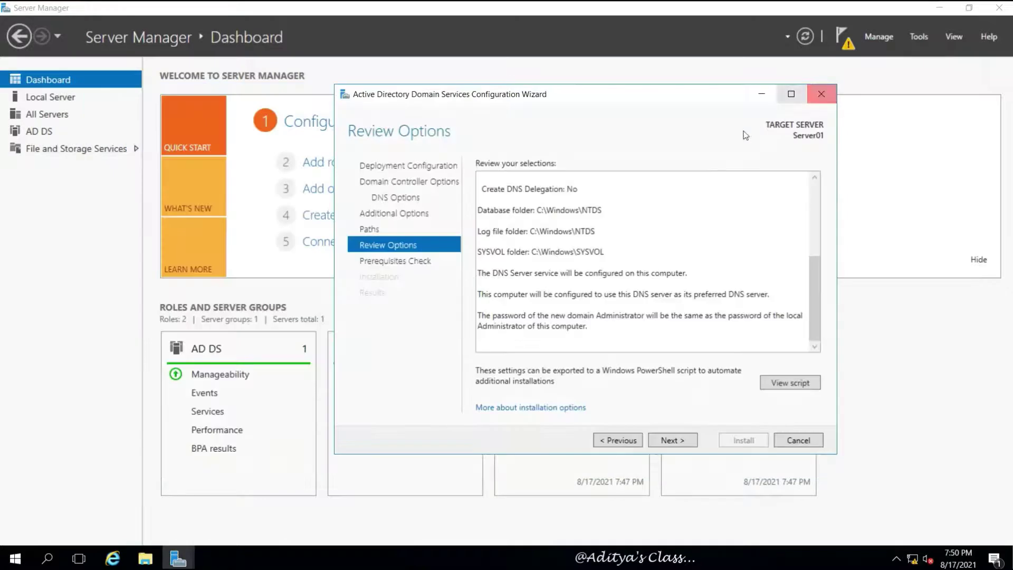
click(688, 441)
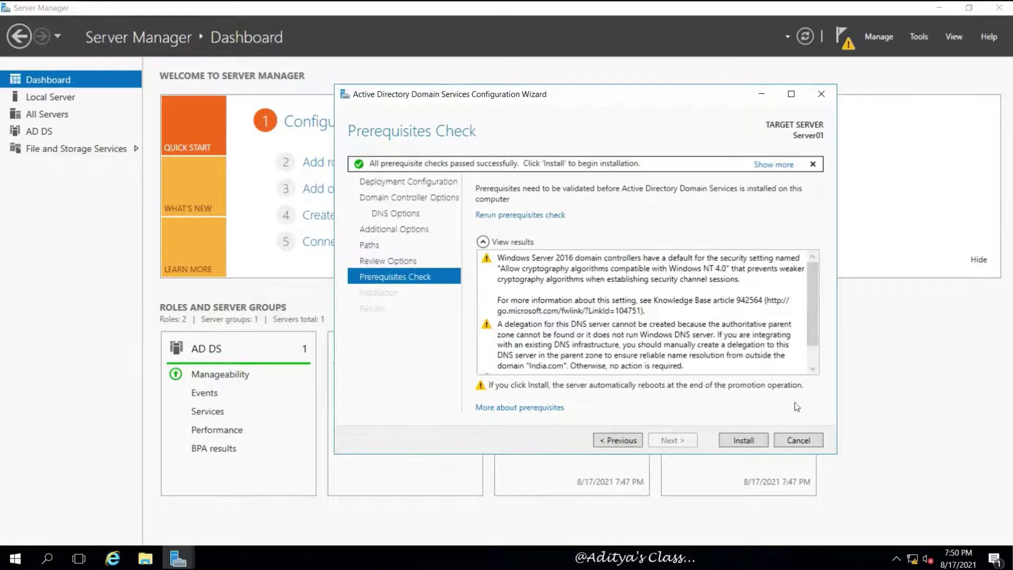
click(742, 440)
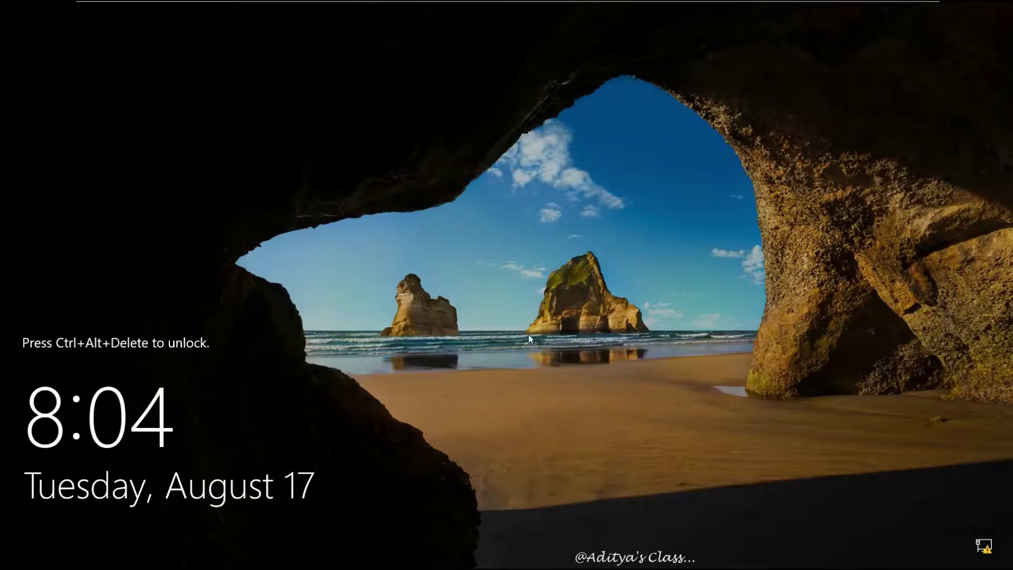
Send Ctrl+Alt+Del to the VM and sign in as INDIA Administrator with the account password
mouse_move(256, 7)
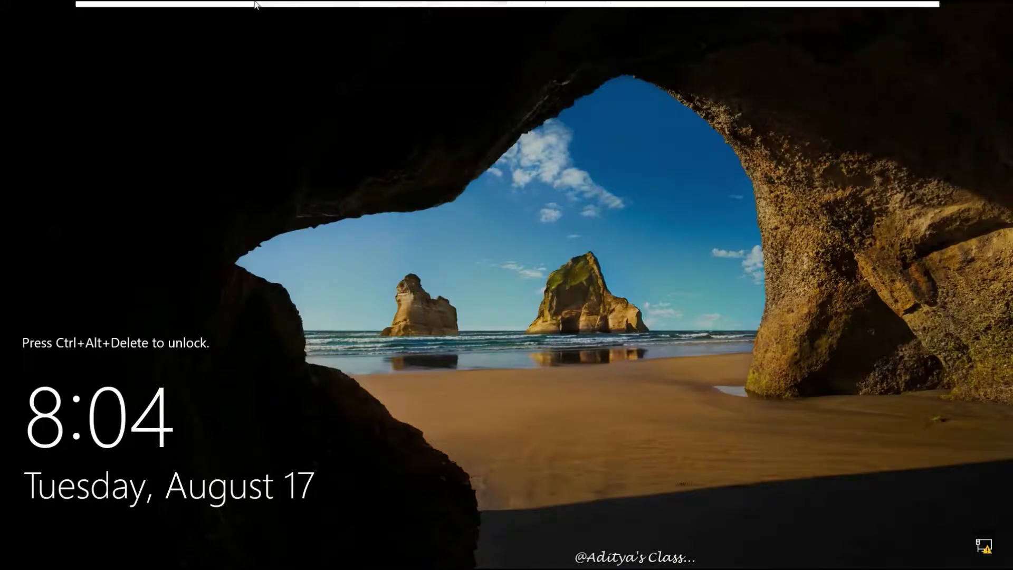
click(305, 9)
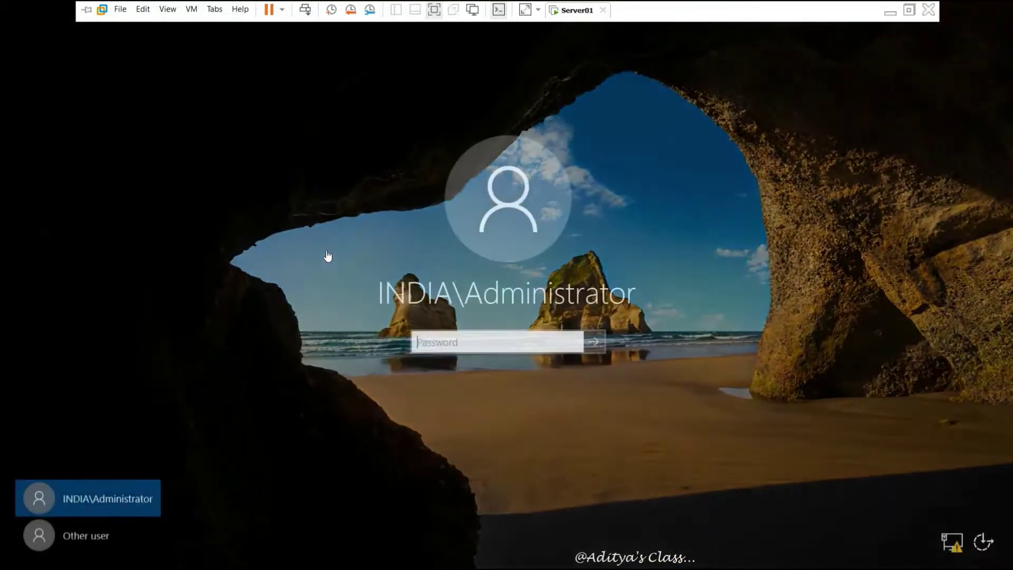
text(P)
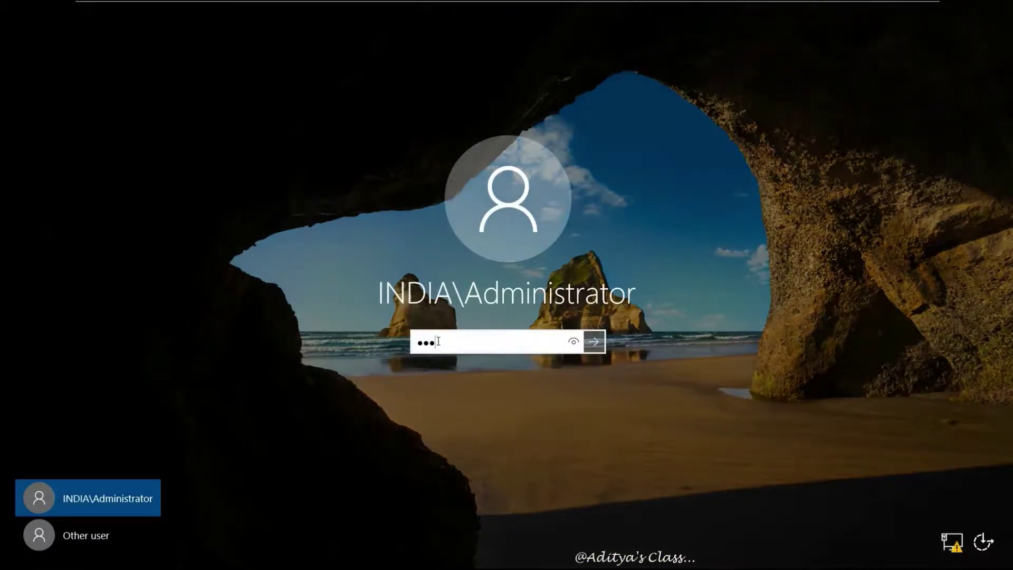
key(Return)
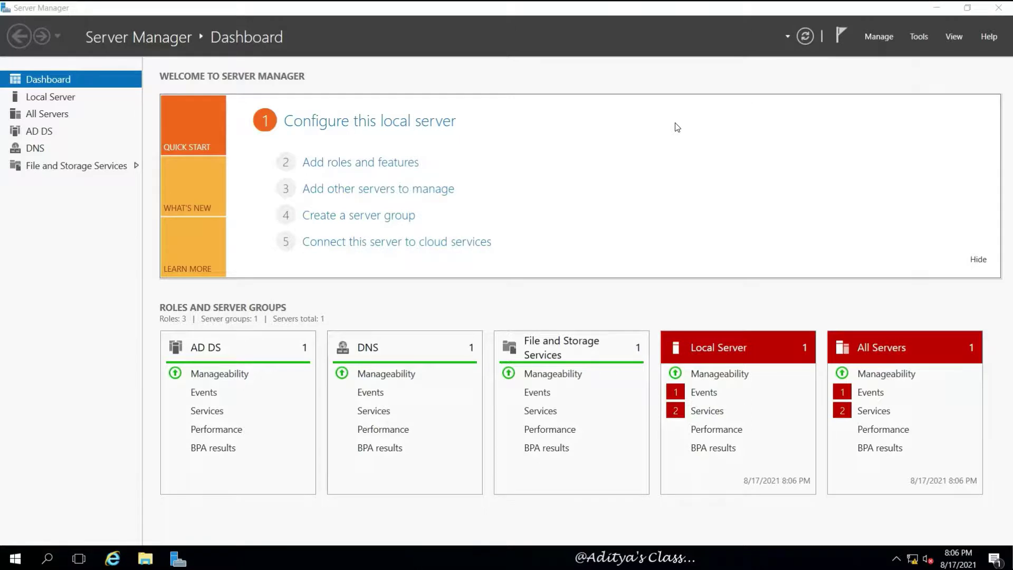
View the DNS role page, then the AD DS role page scrolled down to its Services list
click(35, 150)
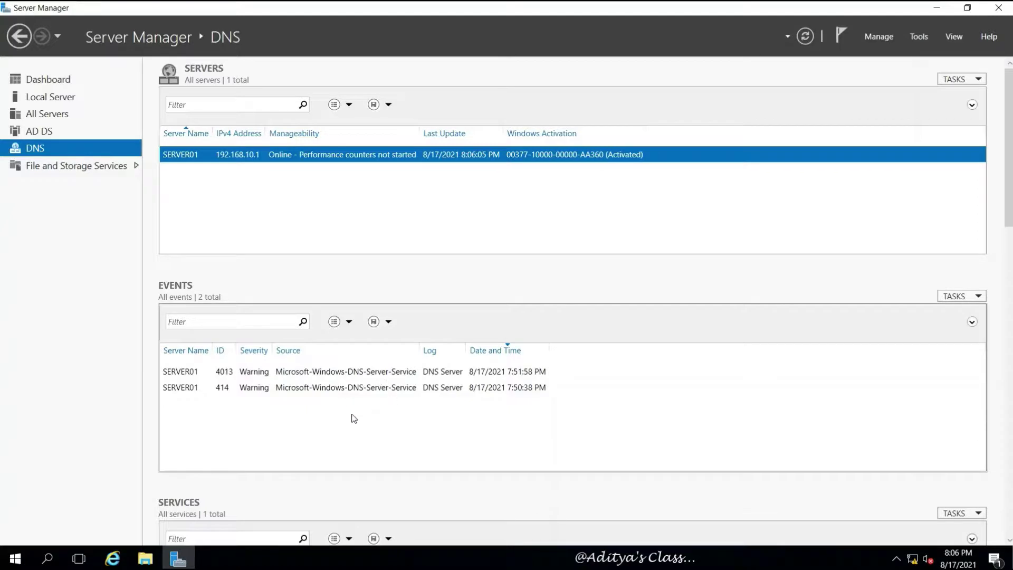
click(42, 131)
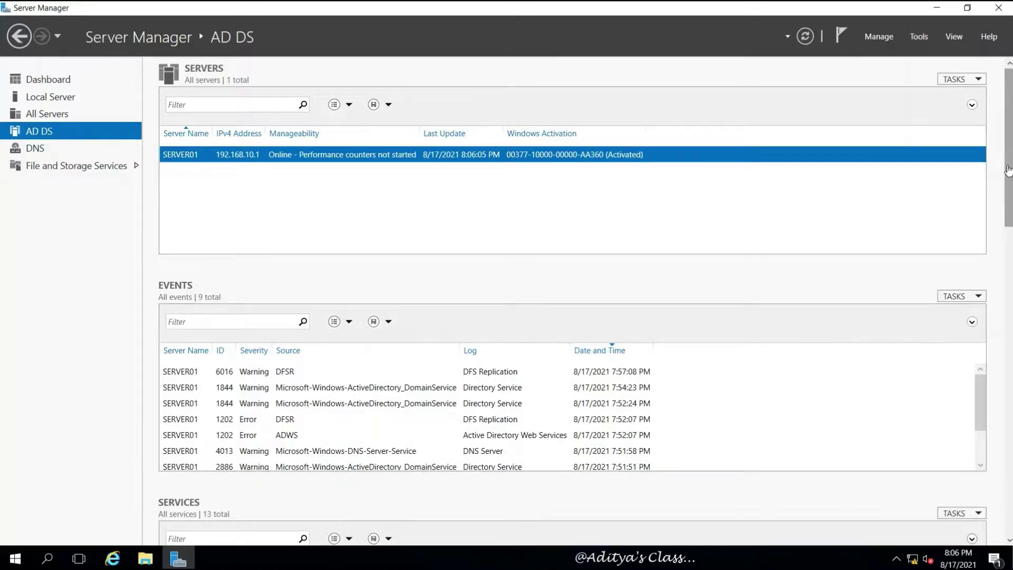
drag(1008, 169, 1001, 284)
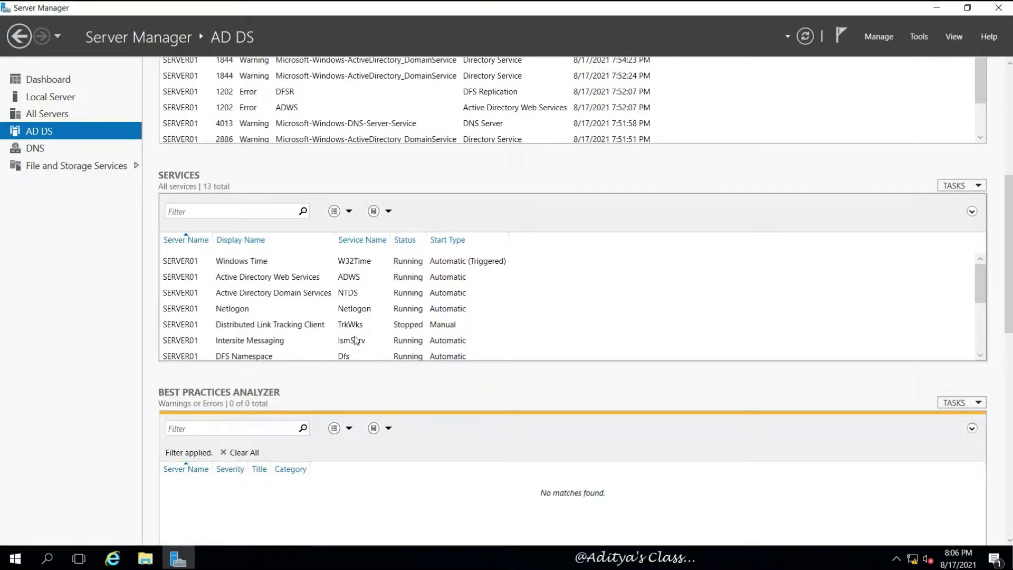
Scroll through the 13 AD DS services to confirm NTDS, Netlogon and DNS Server are running
click(980, 355)
click(980, 355)
click(980, 356)
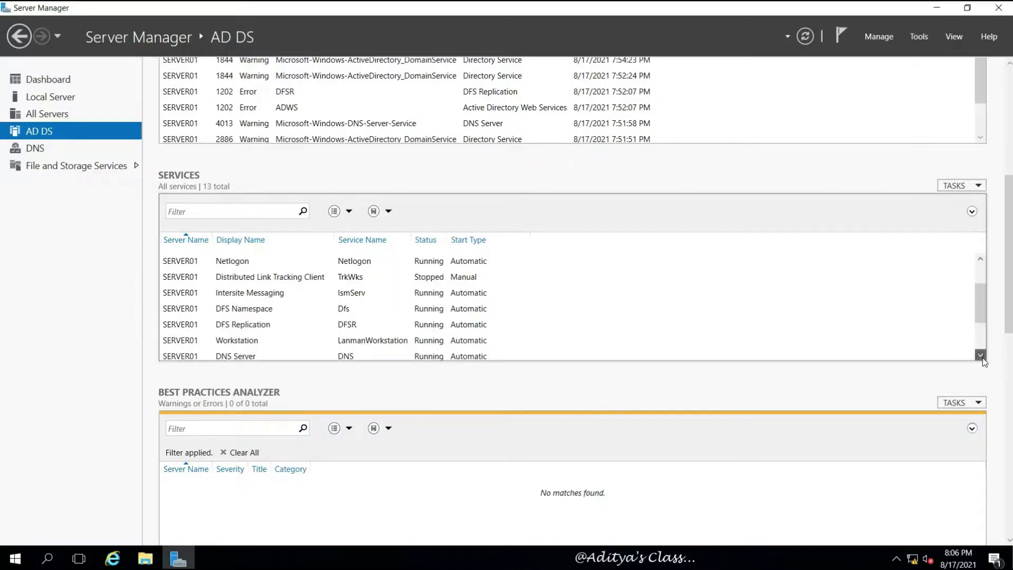
click(982, 357)
click(982, 357)
click(981, 357)
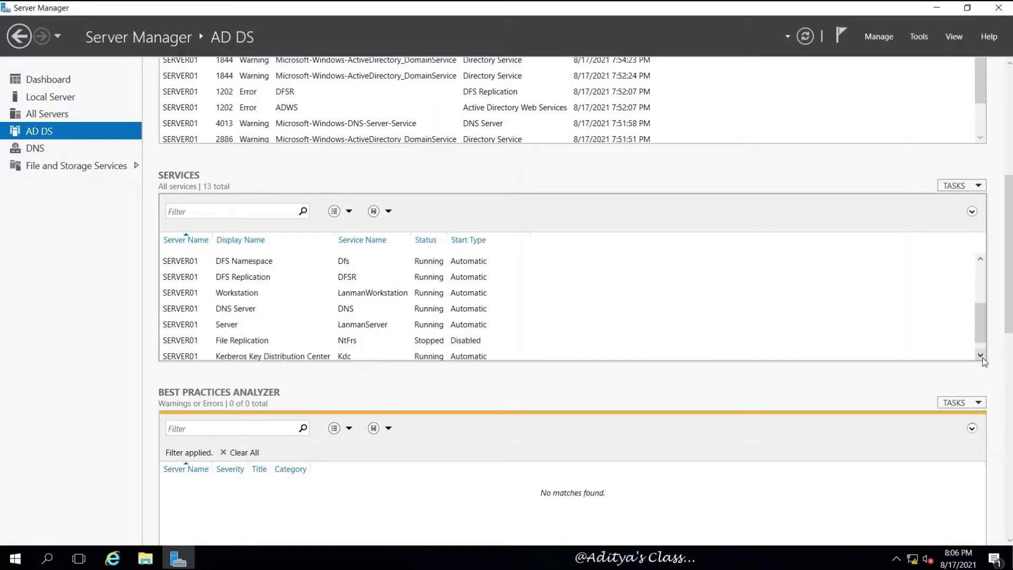
click(981, 357)
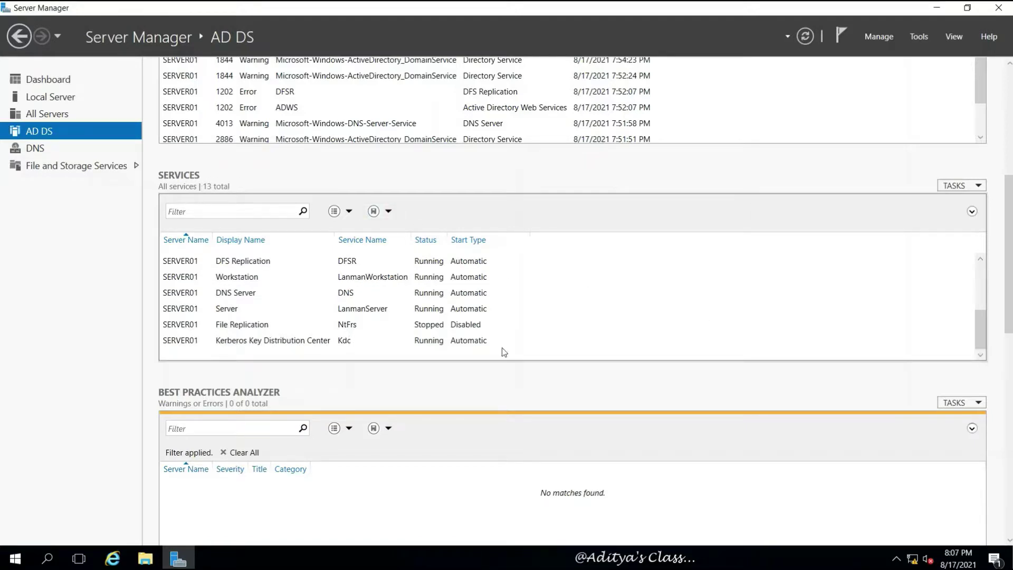
click(981, 260)
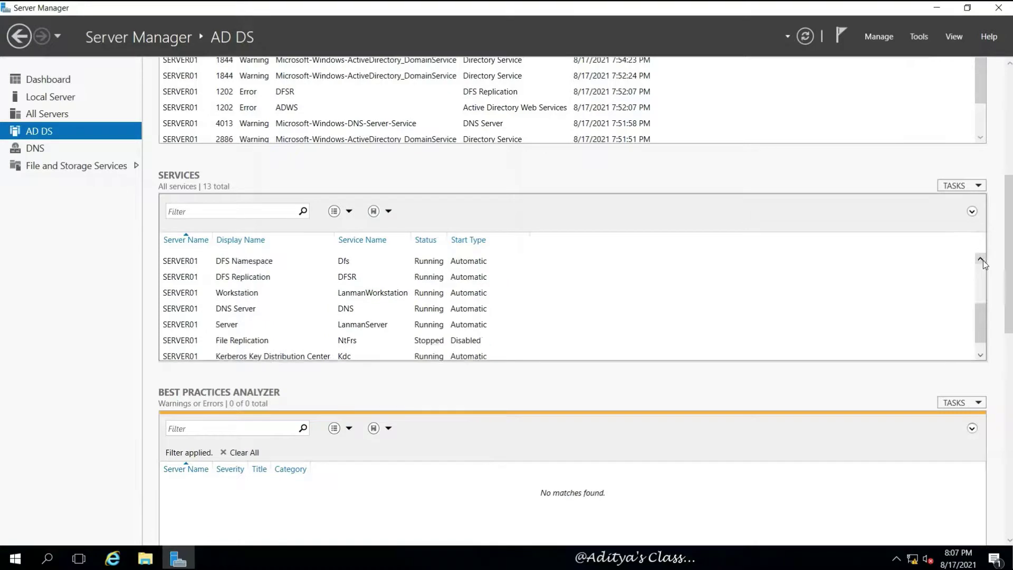
click(981, 260)
click(981, 260)
click(981, 260)
click(981, 259)
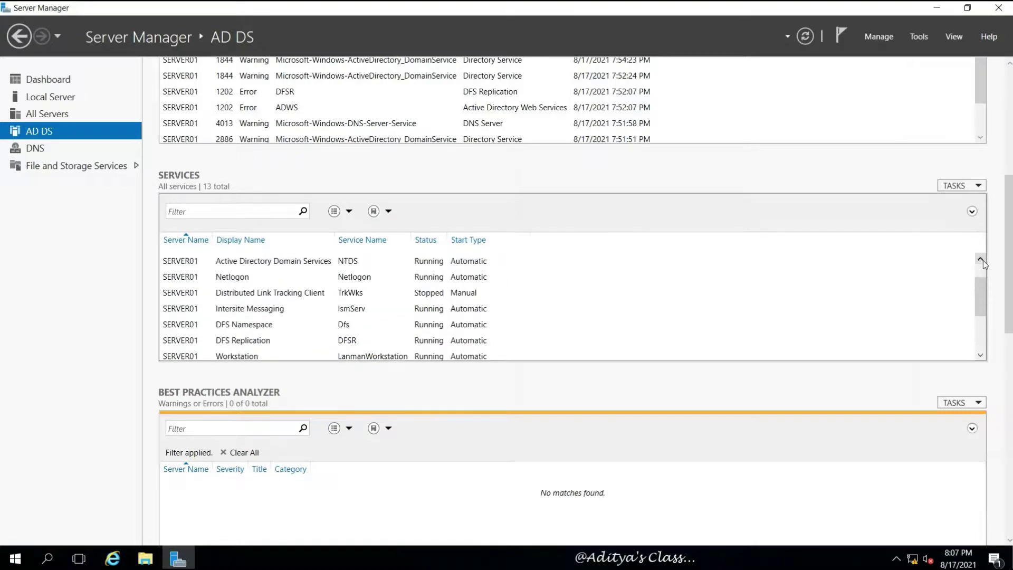
click(981, 260)
click(981, 260)
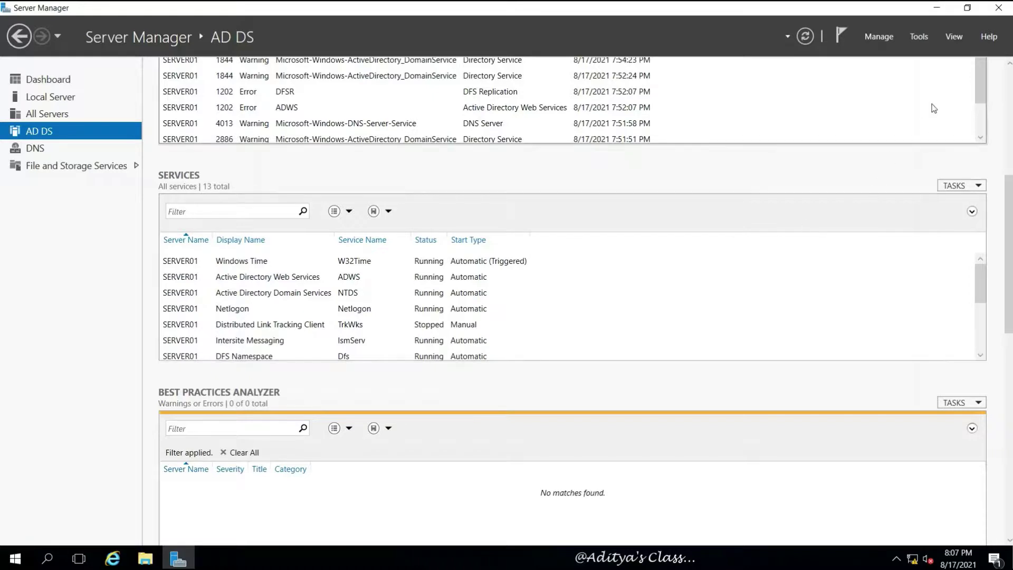
click(917, 36)
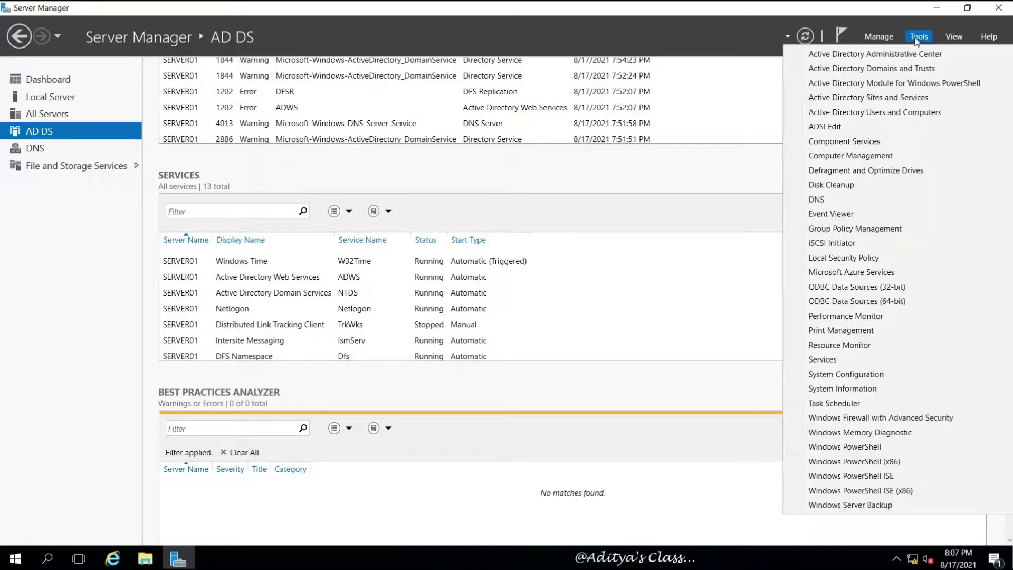
click(816, 201)
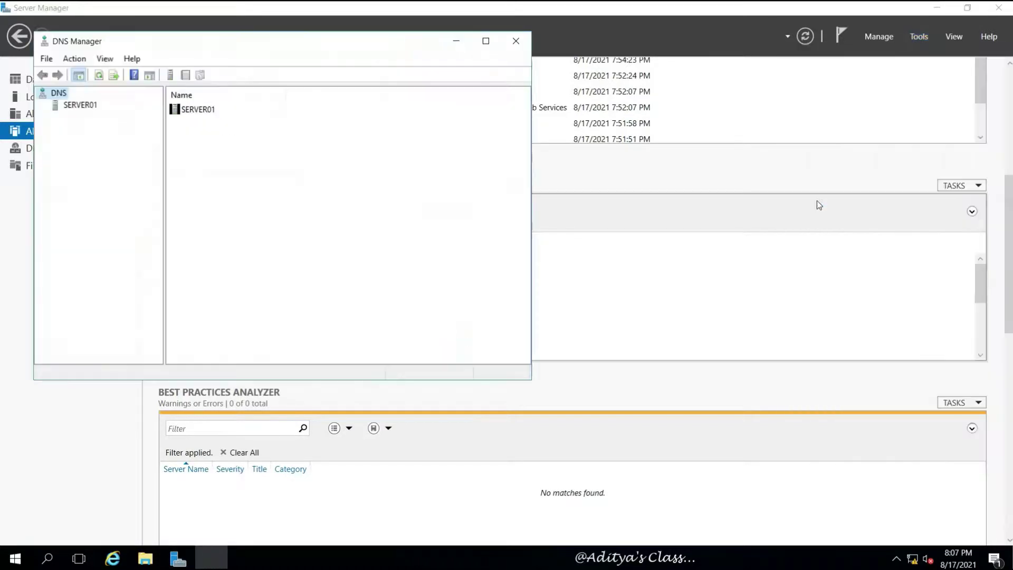
drag(289, 42, 508, 80)
click(295, 143)
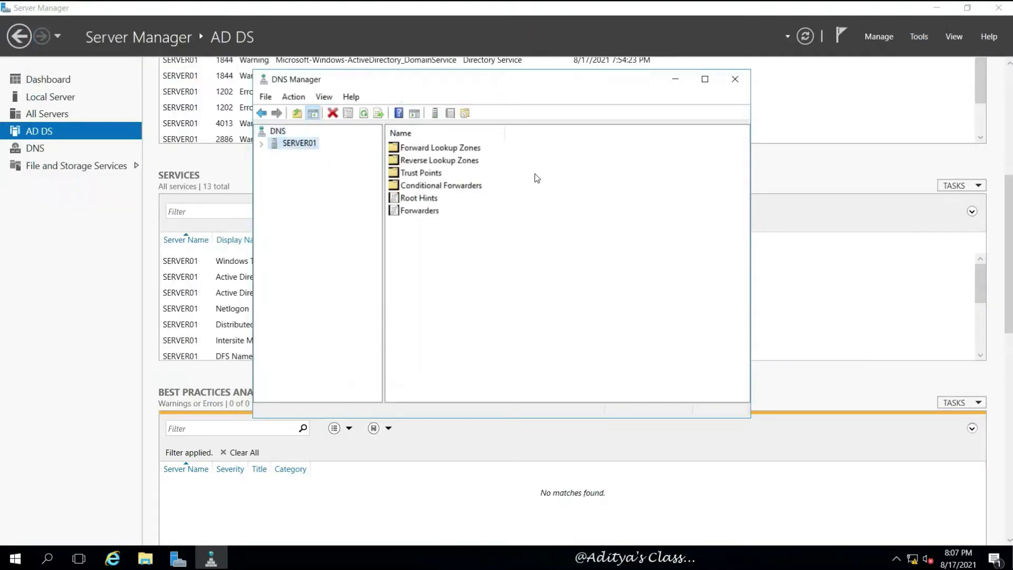
click(261, 144)
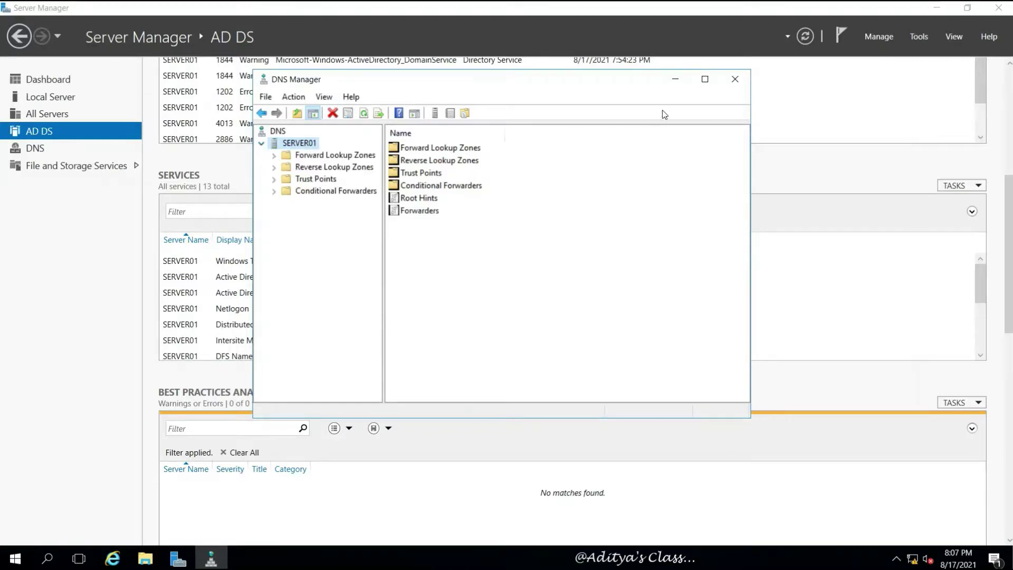
click(705, 79)
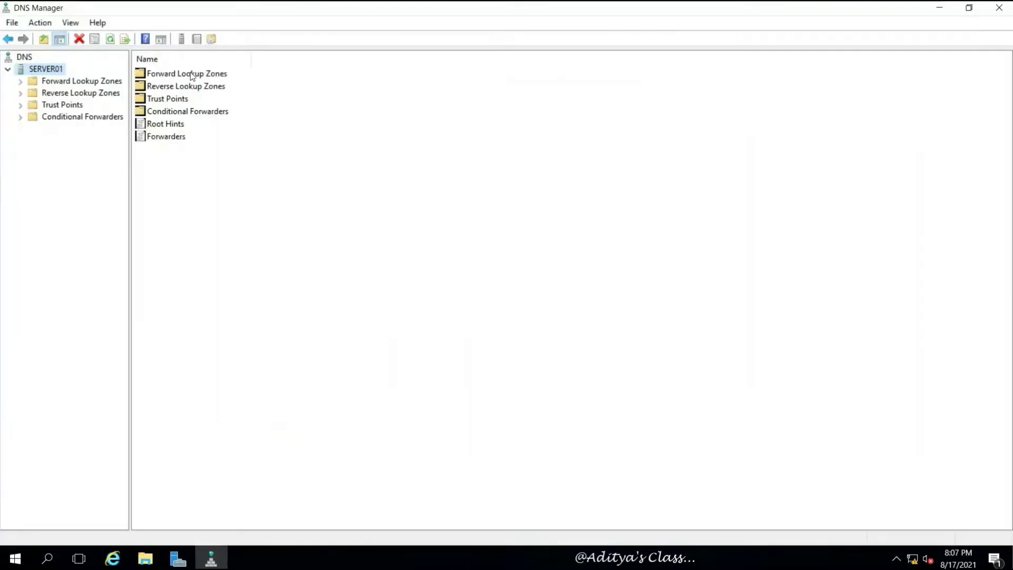
click(20, 81)
click(71, 104)
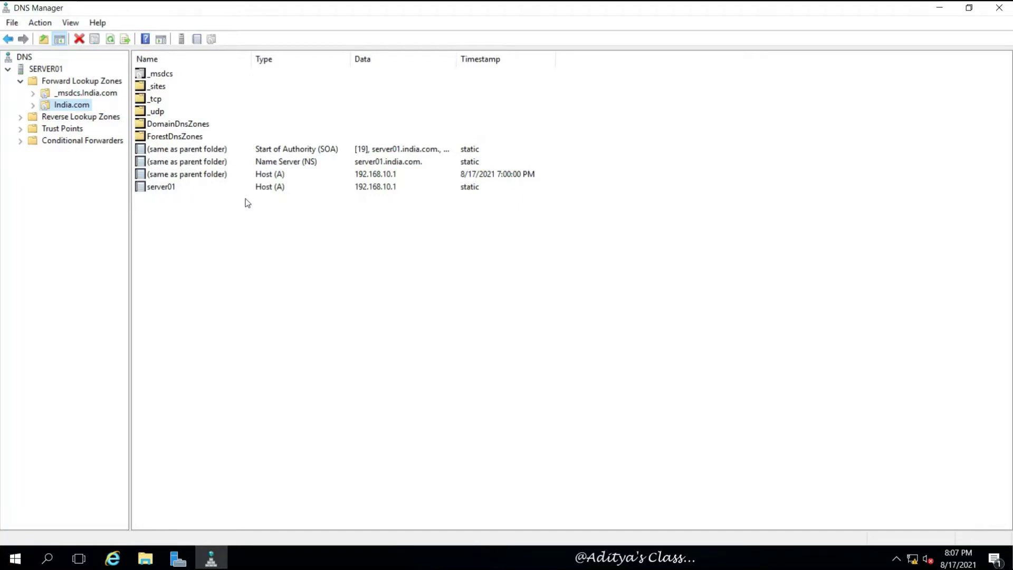
click(1001, 7)
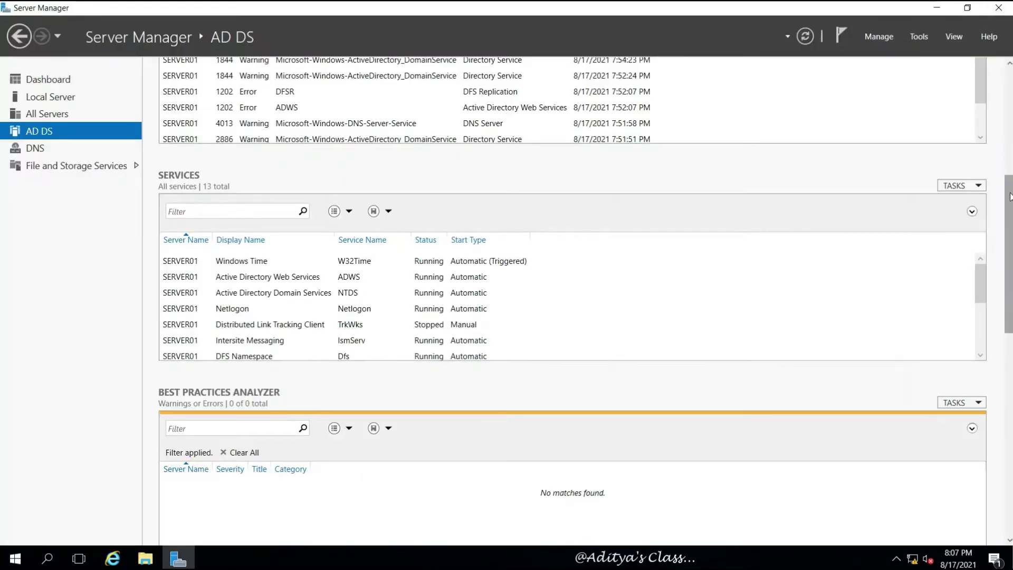
Check the Tools menu without choosing anything, then close Server Manager
scroll(1005, 224, up, 6)
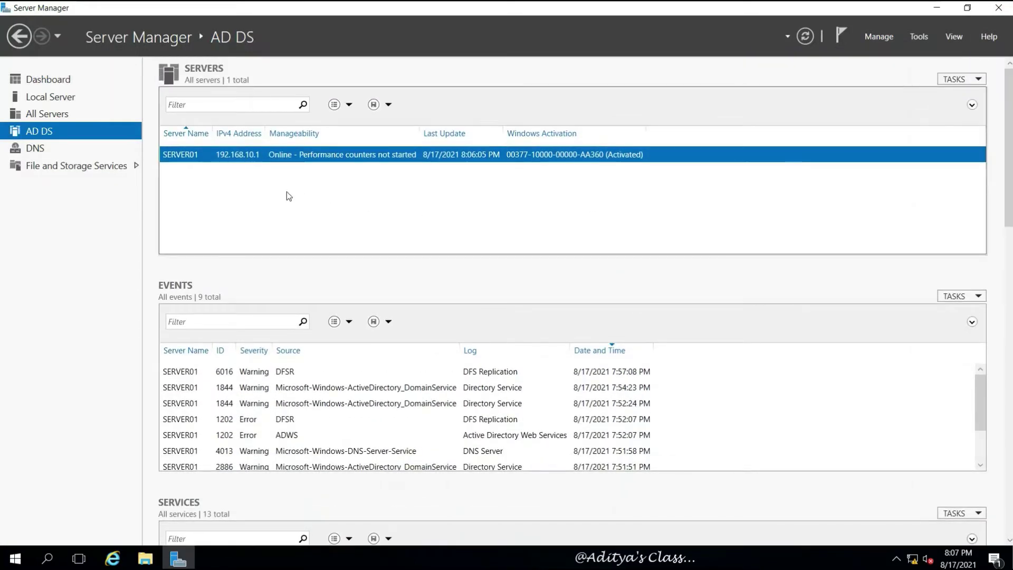
click(918, 36)
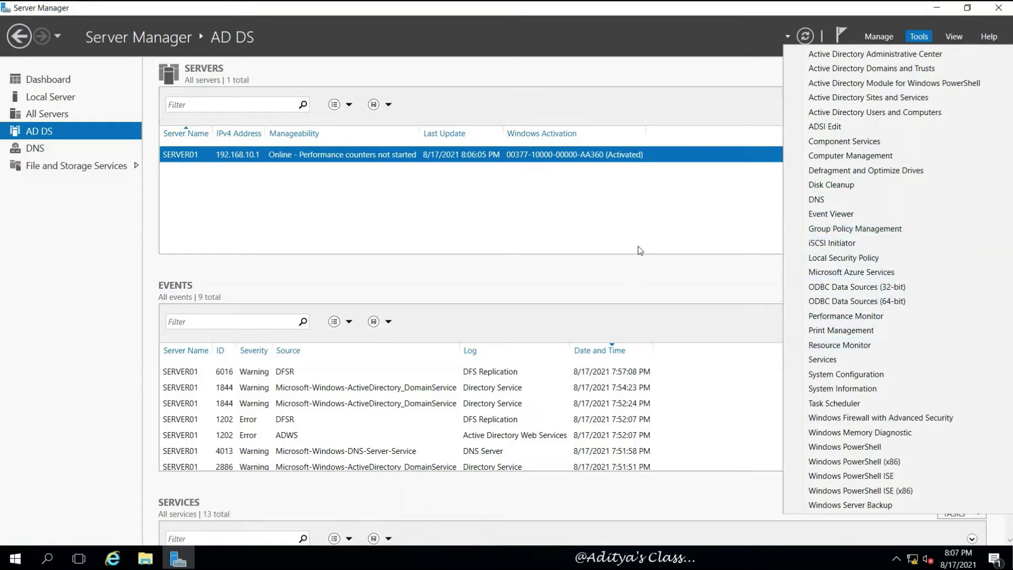
click(639, 265)
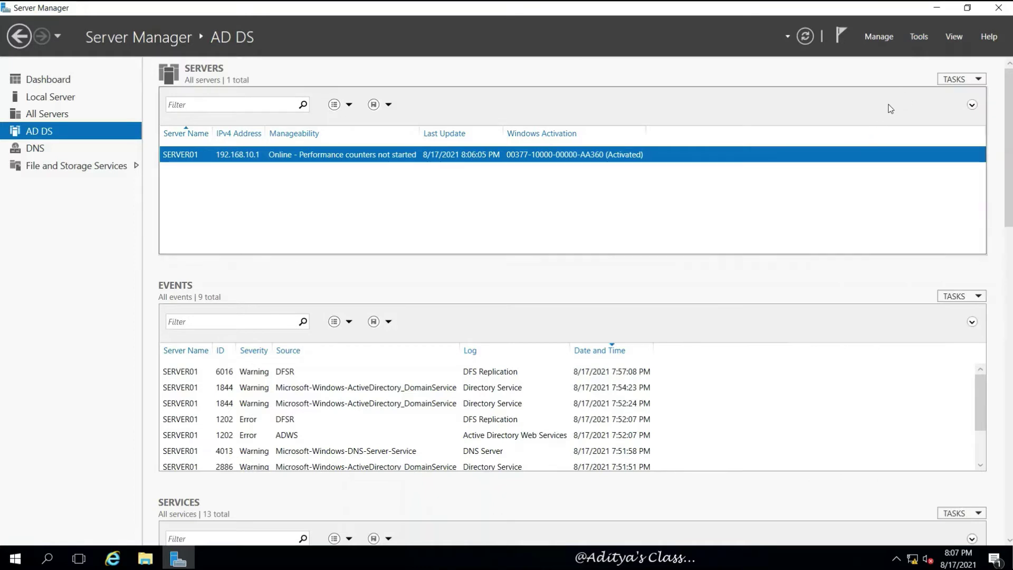
click(997, 8)
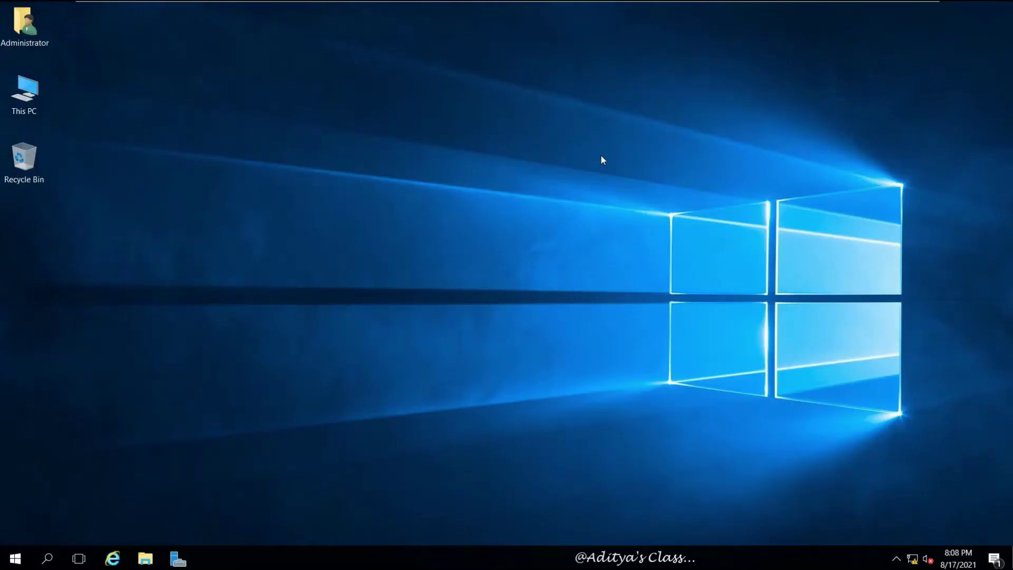
Refresh the server desktop and minimize the VM to reveal the host desktop
right_click(583, 155)
click(614, 193)
mouse_move(651, 5)
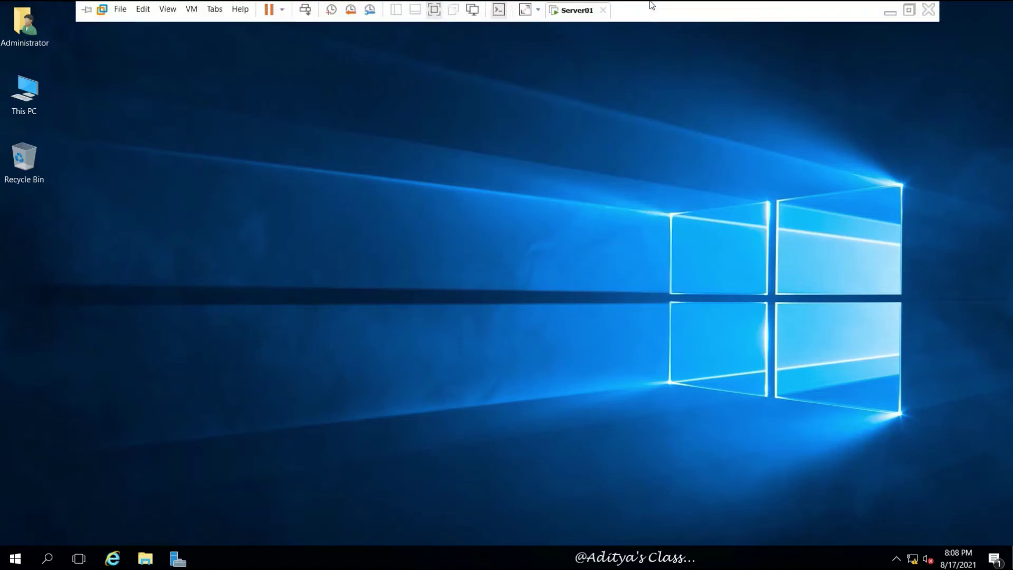
click(890, 11)
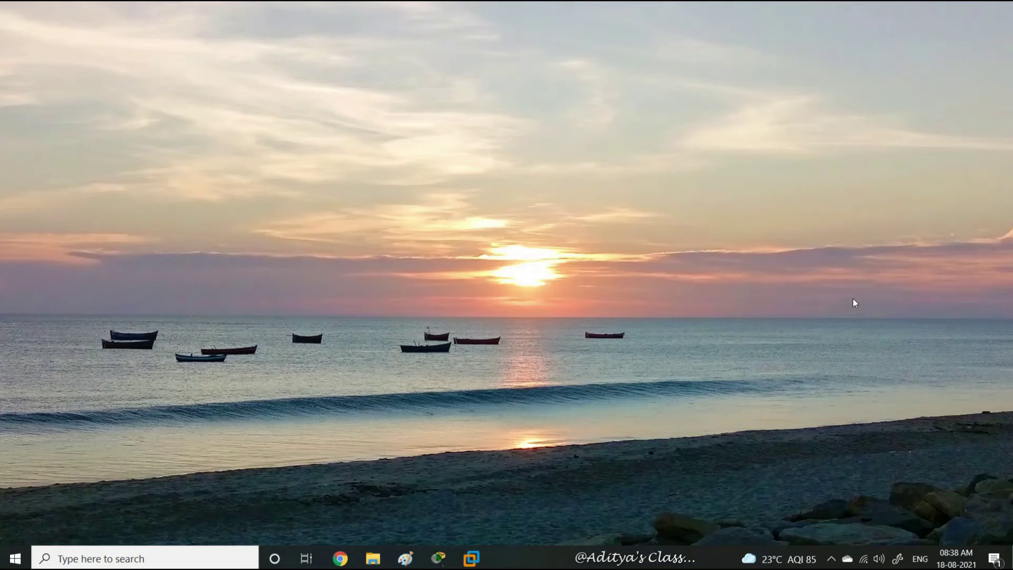